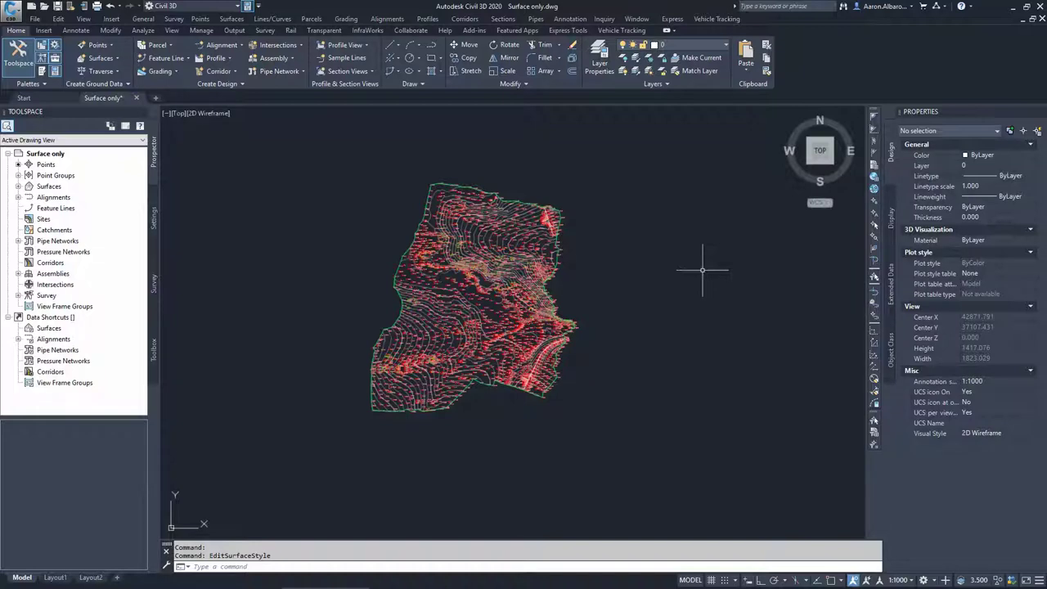
Select all COGO points from Prospector and hide them with HIDEOBJECTS.
right_click(43, 164)
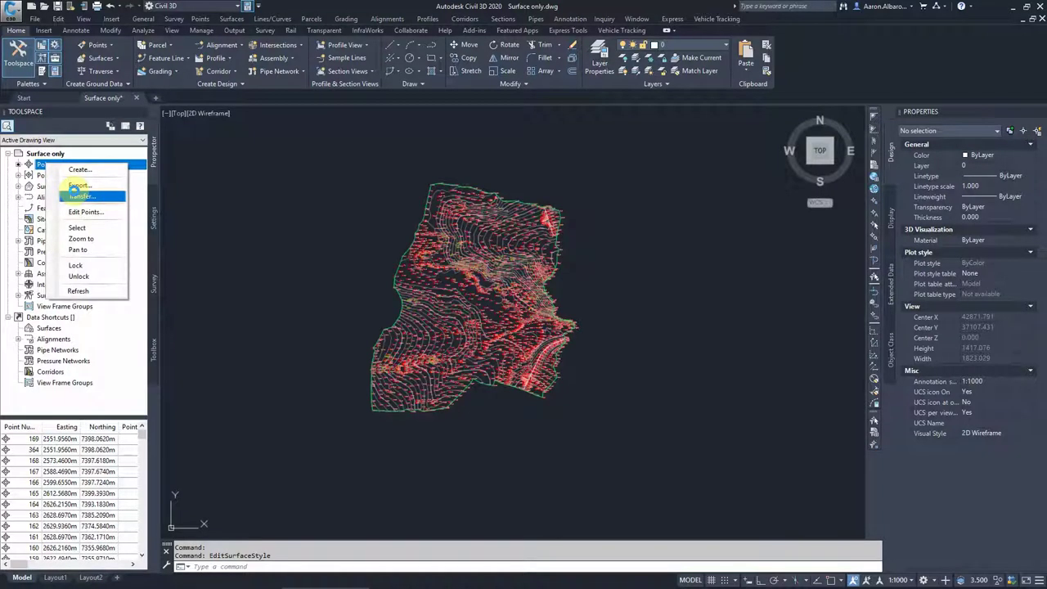
click(75, 227)
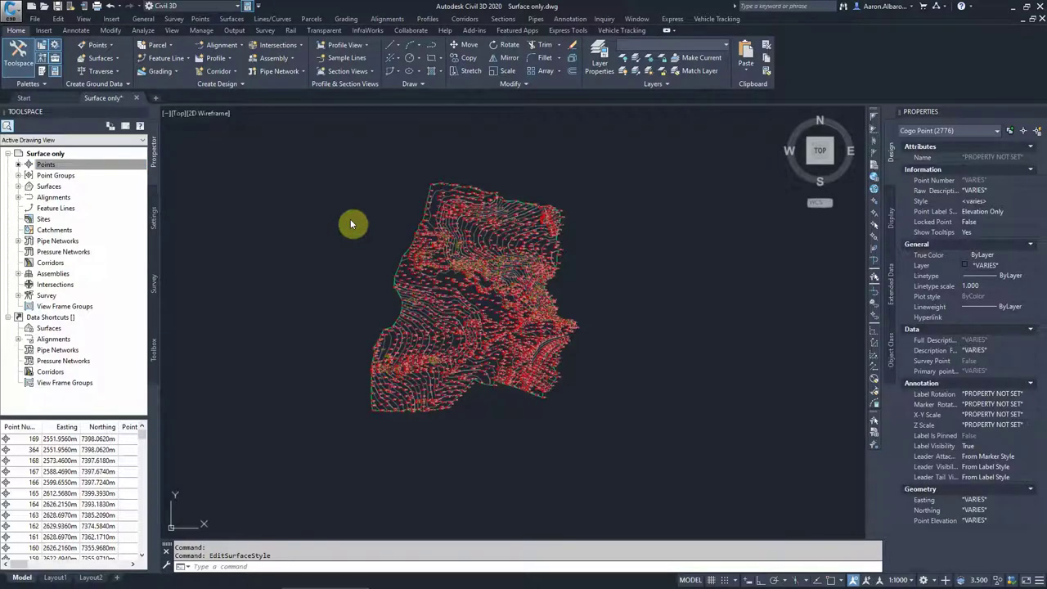
text(hideo)
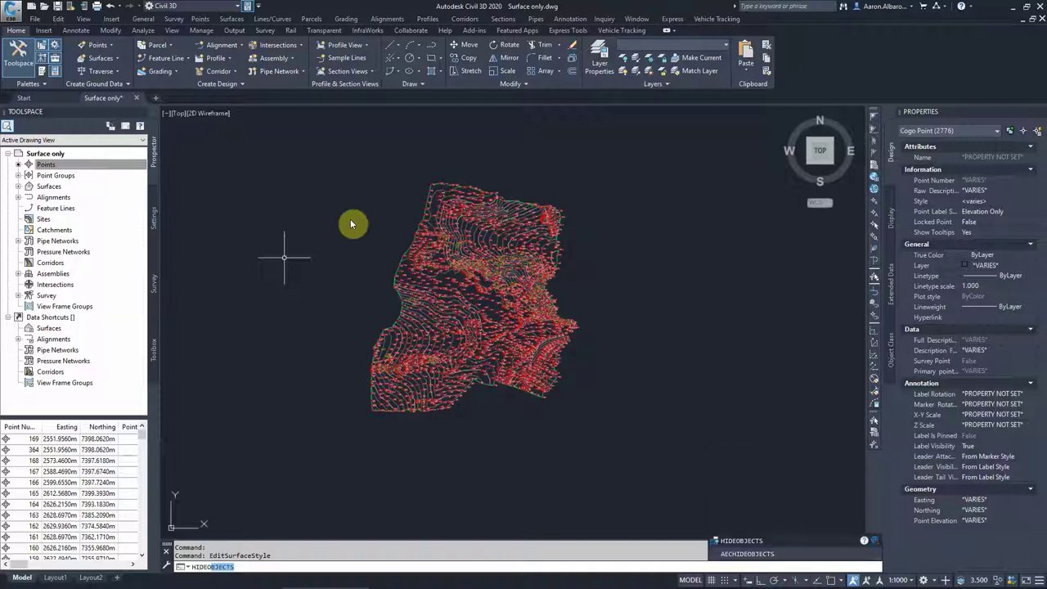
key(Return)
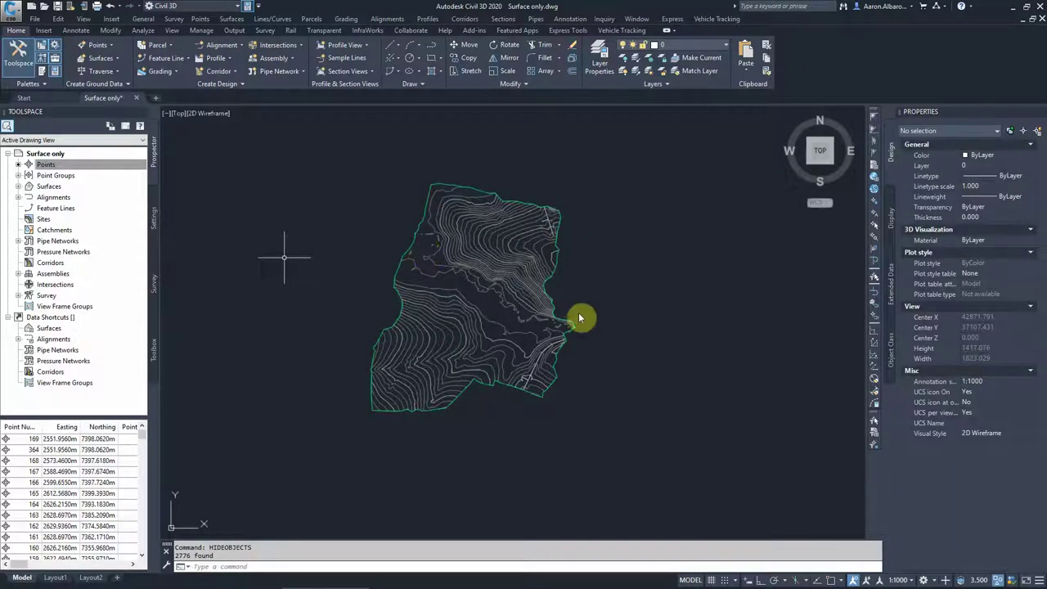
Select the EG TIN surface and start editing its Contours 1m and 5m (Background) style.
click(352, 244)
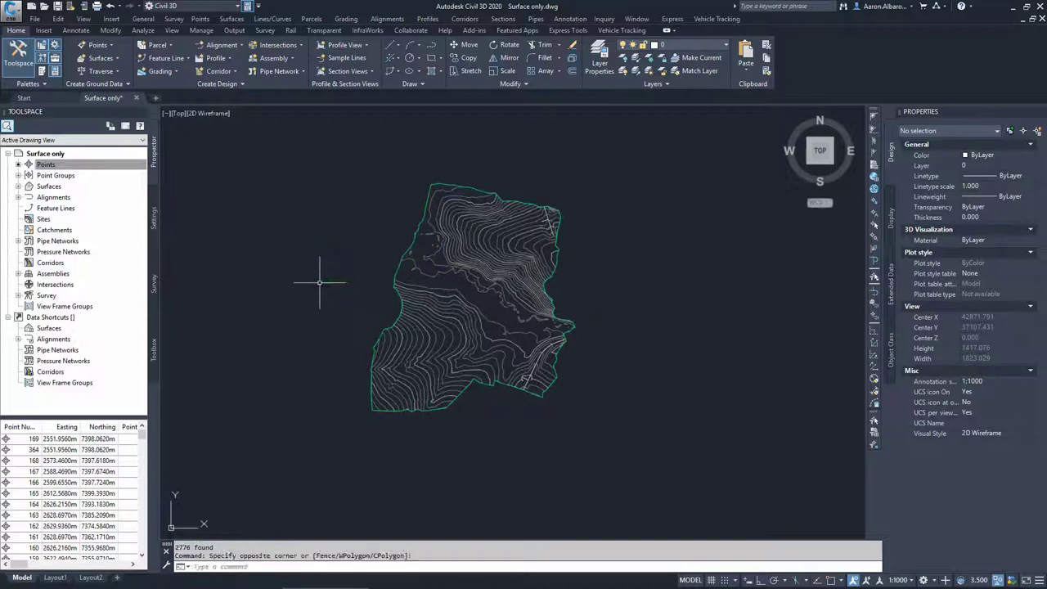
mouse_move(439, 305)
mouse_move(481, 257)
click(452, 247)
right_click(452, 252)
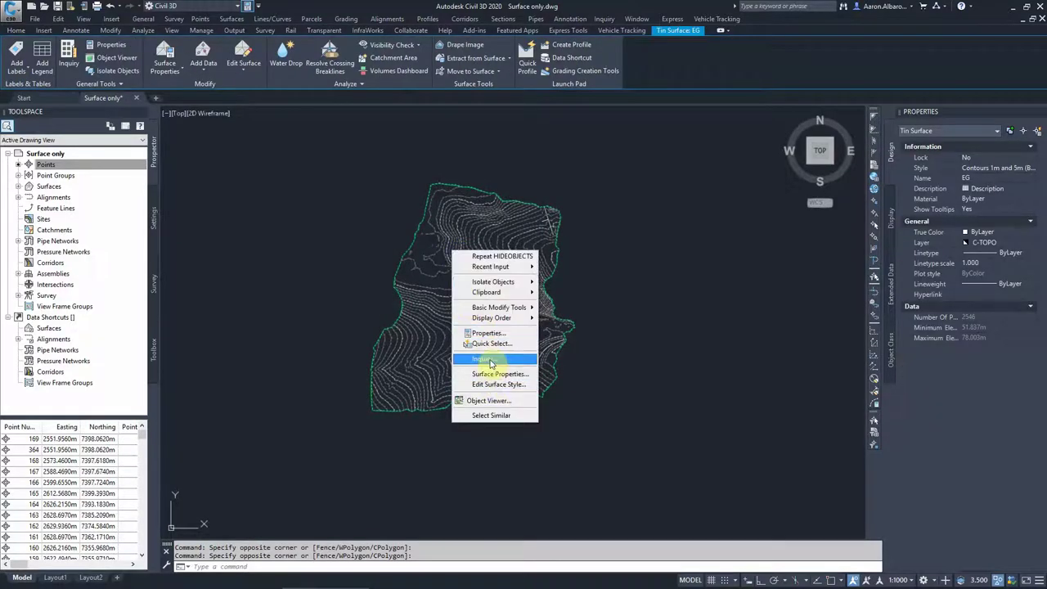
key(Escape)
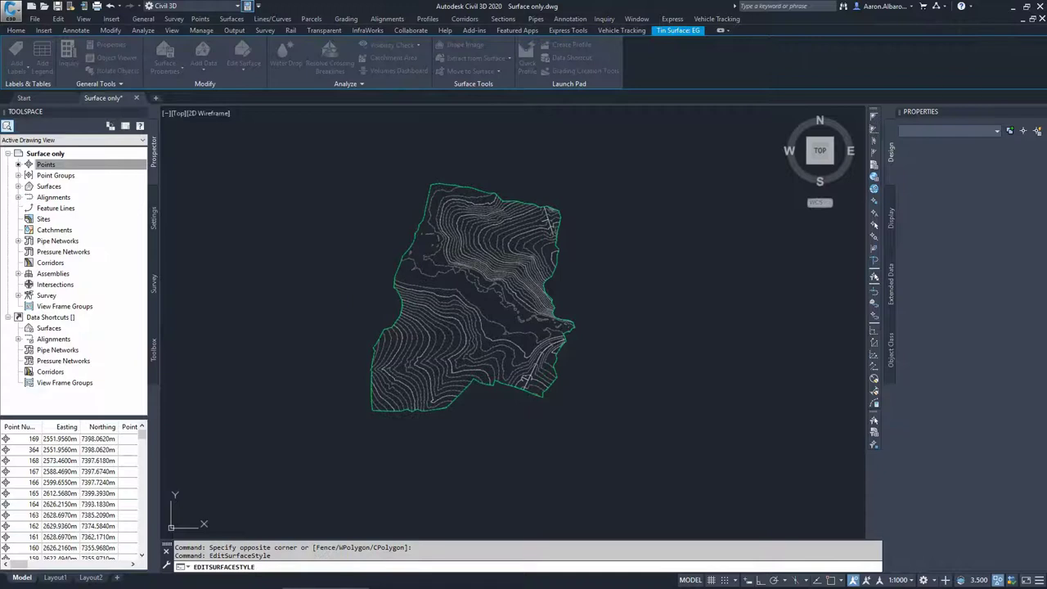
Turn on the Elevations component in the Contours 1m and 5m (Background) style and apply it.
drag(572, 160, 443, 173)
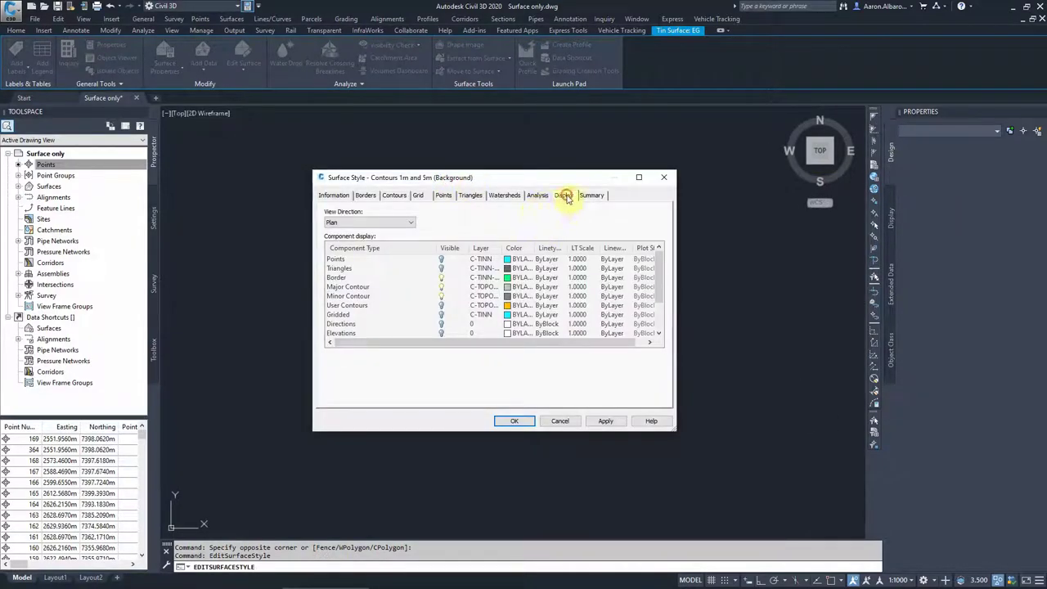
click(337, 195)
click(564, 195)
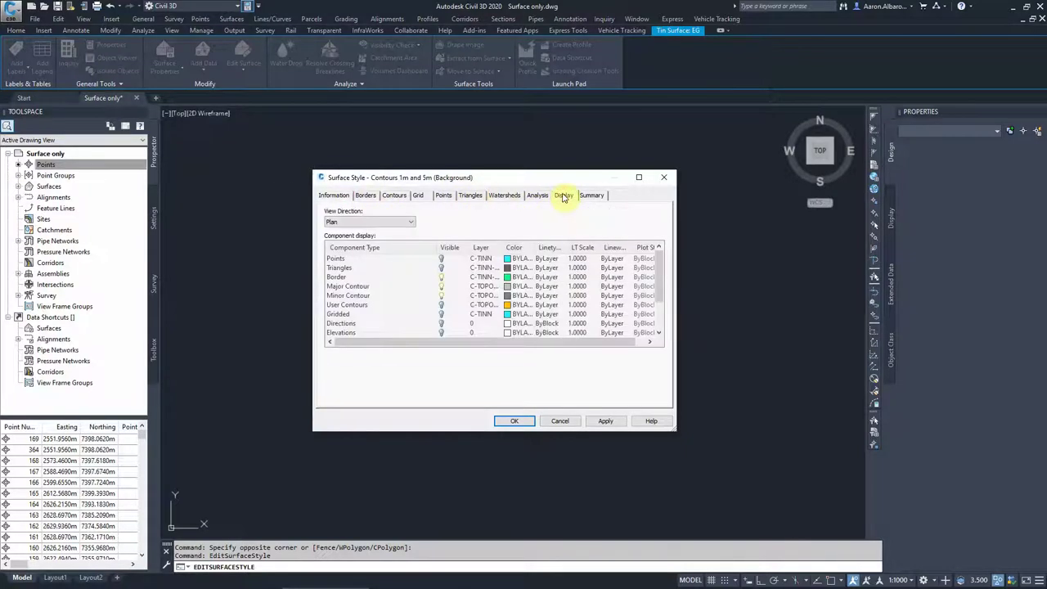
scroll(369, 320, down, 1)
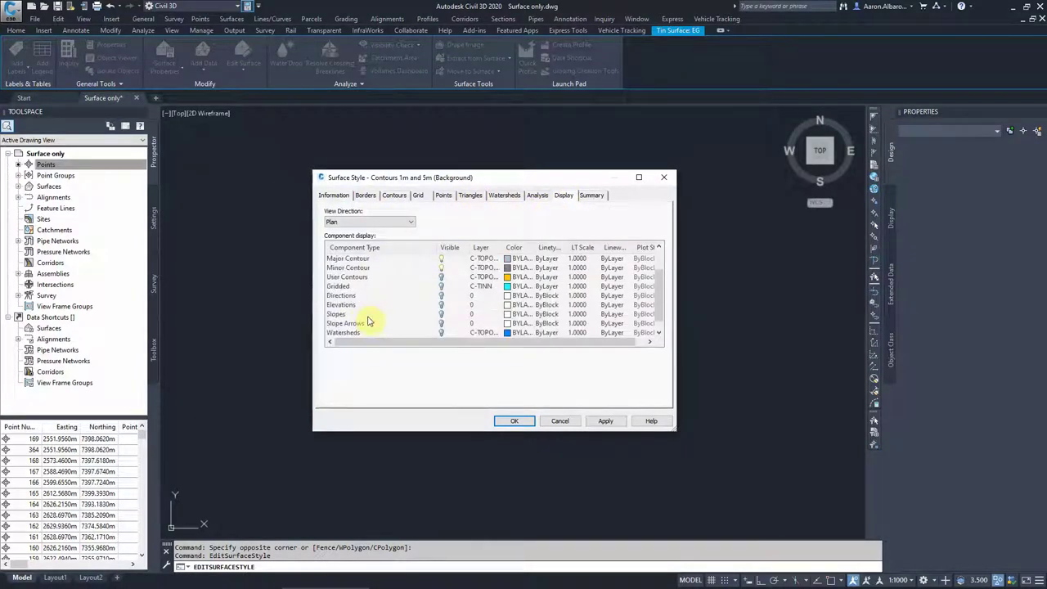
scroll(442, 292, down, 1)
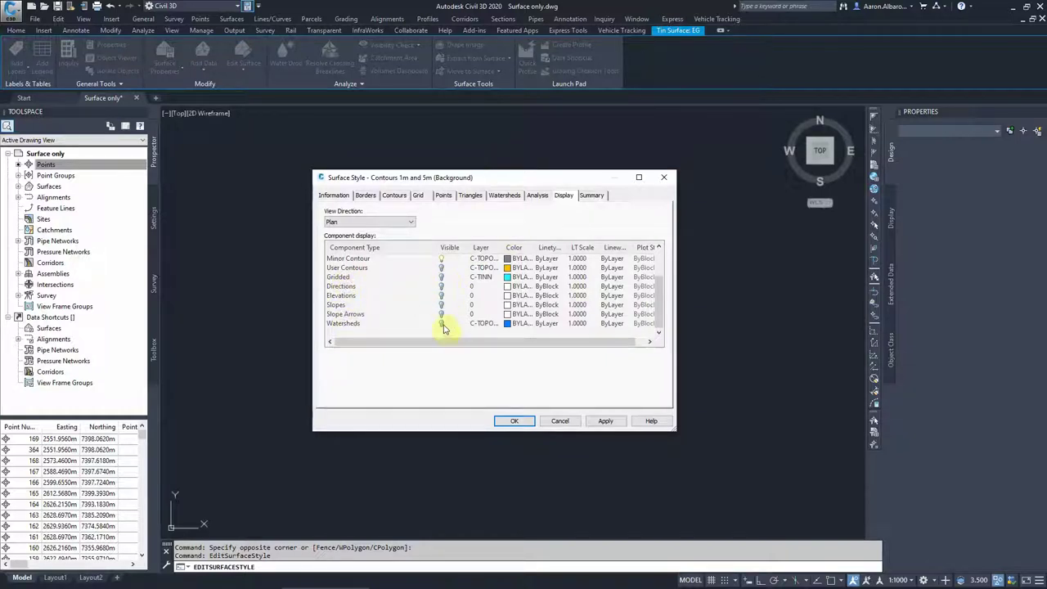
click(537, 196)
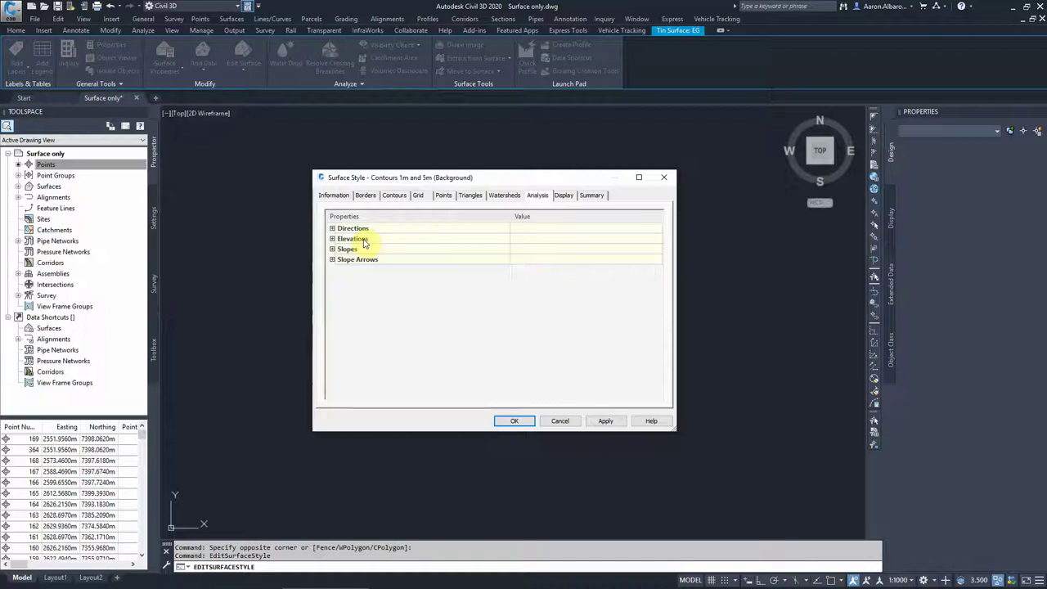
click(564, 196)
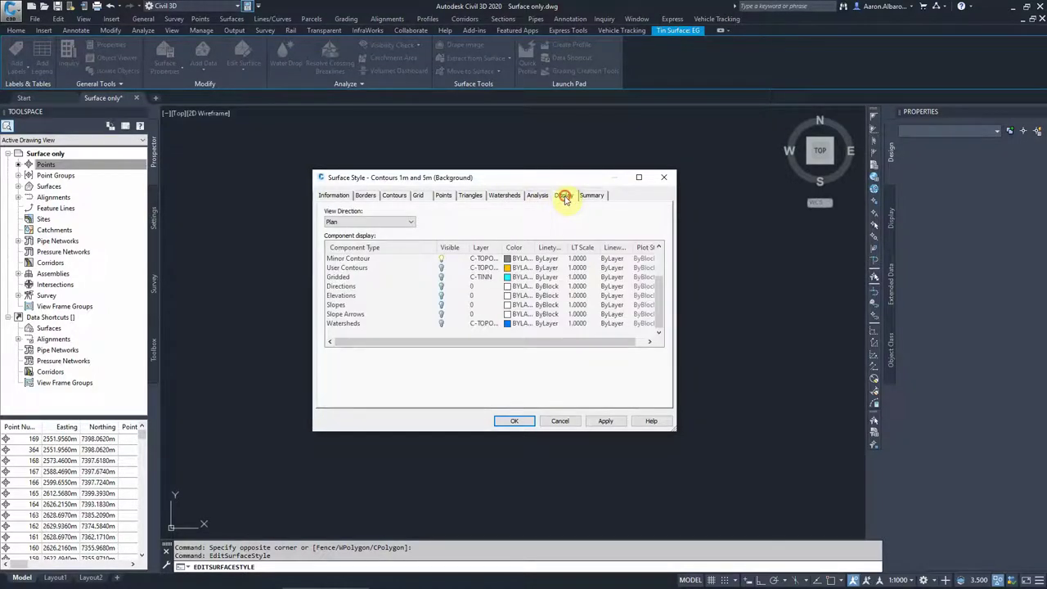
click(442, 299)
drag(549, 175, 921, 161)
click(970, 402)
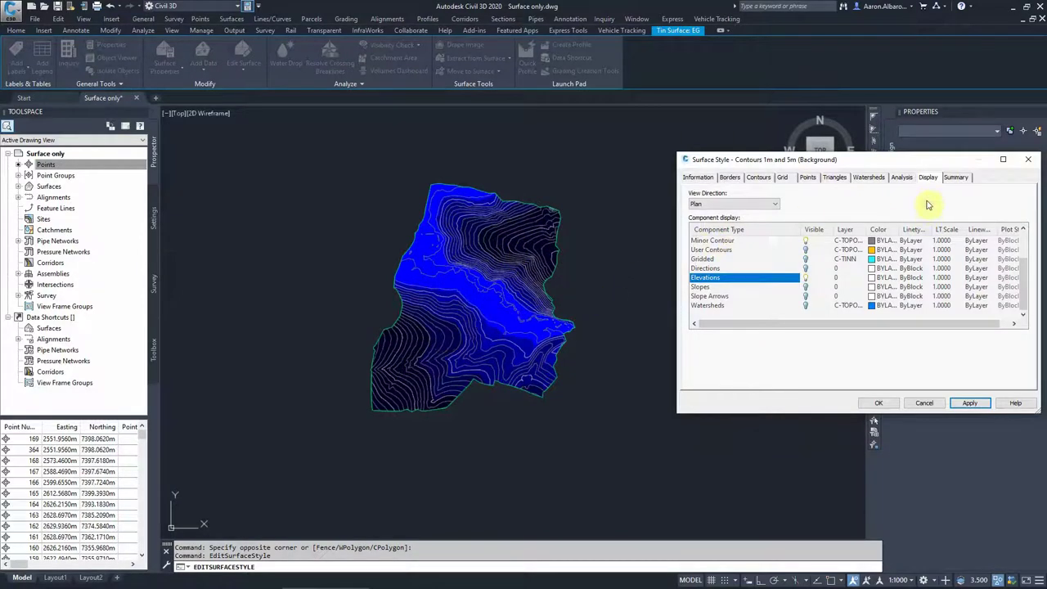
Try the Rainbow range colour scheme for the elevation analysis and apply it.
click(901, 178)
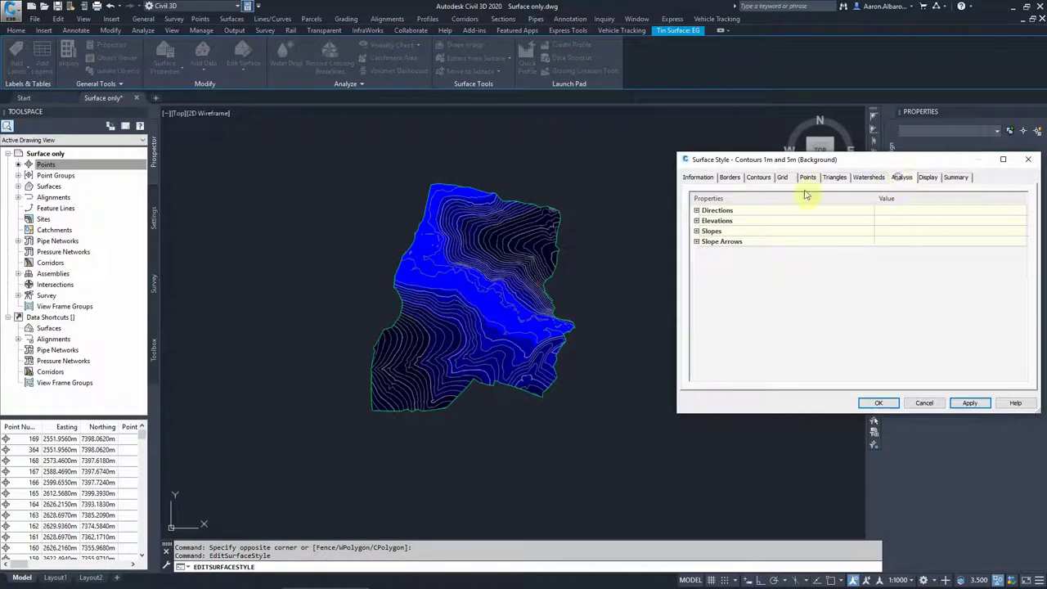
click(696, 221)
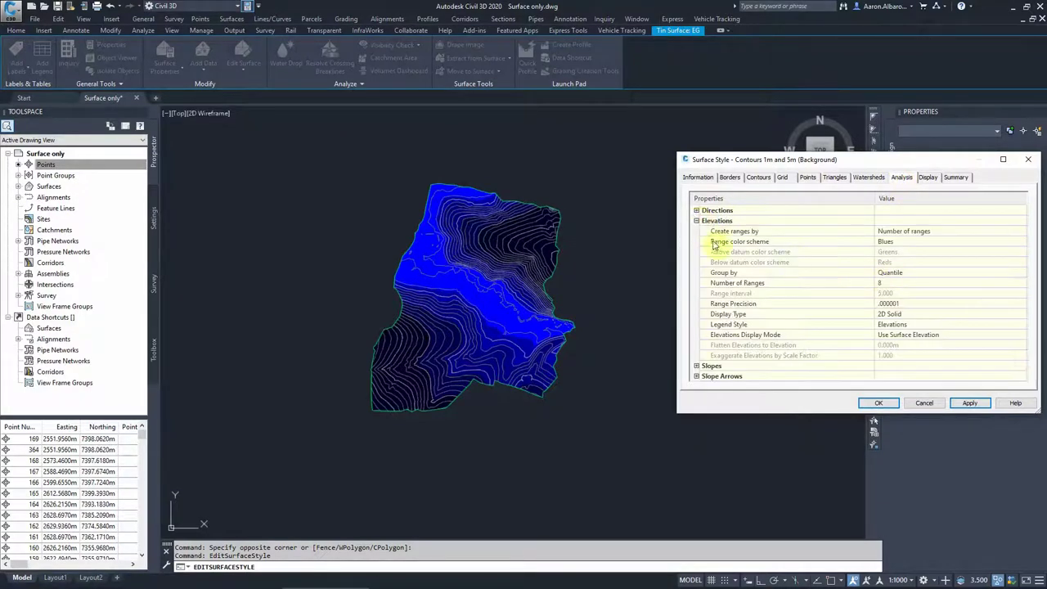
click(889, 243)
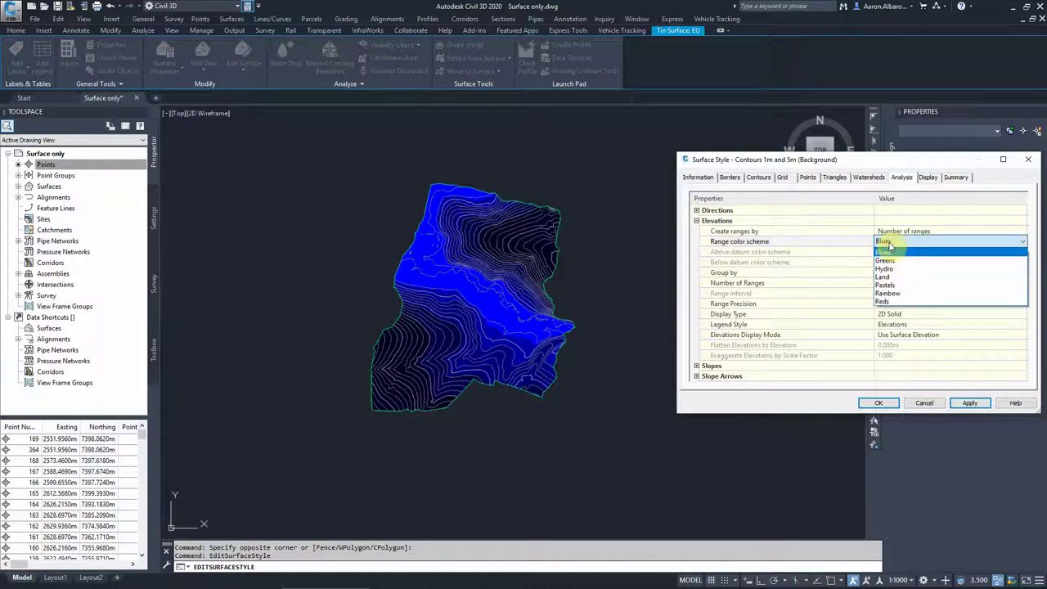
click(888, 293)
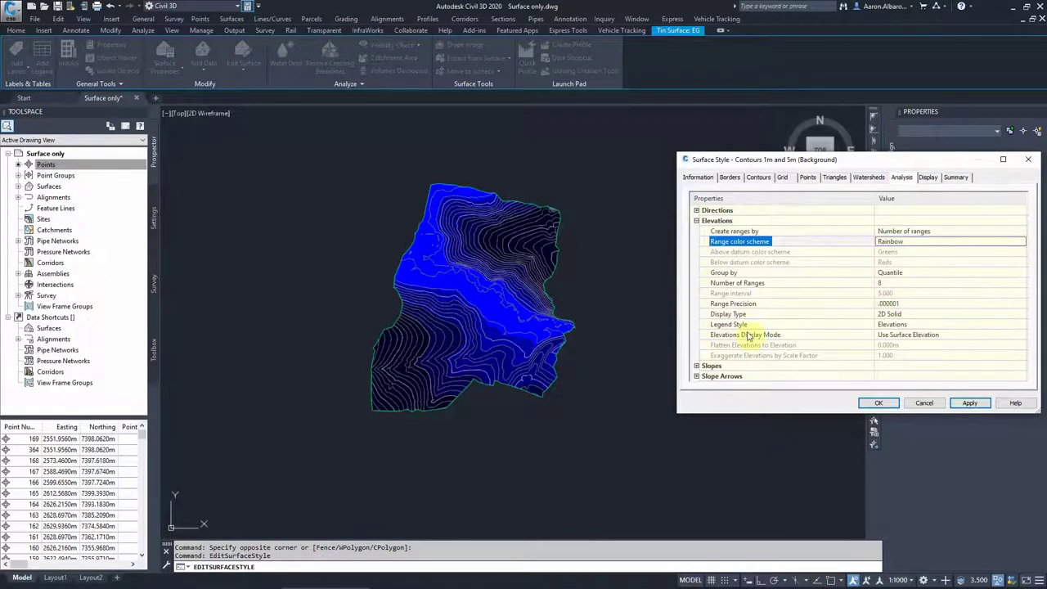
click(973, 403)
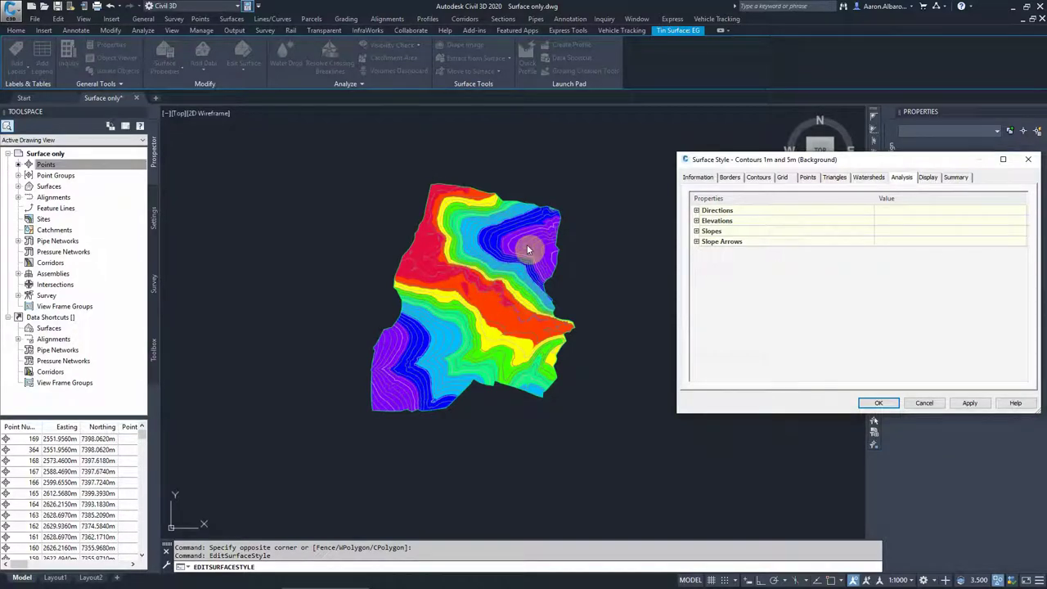
Switch the elevation range colour scheme to Pastels and apply it.
click(697, 221)
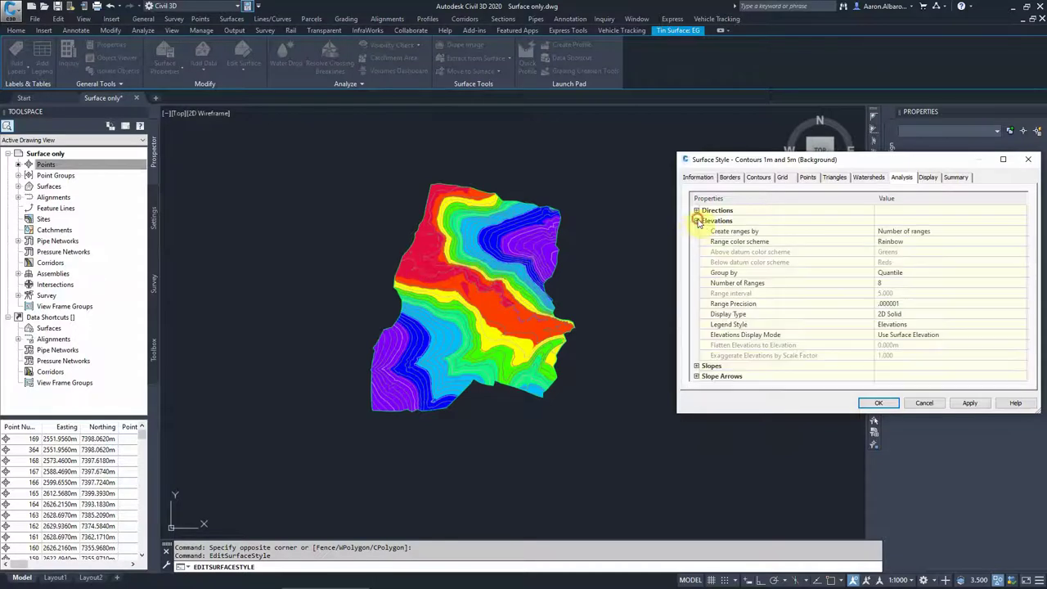
click(901, 243)
click(898, 242)
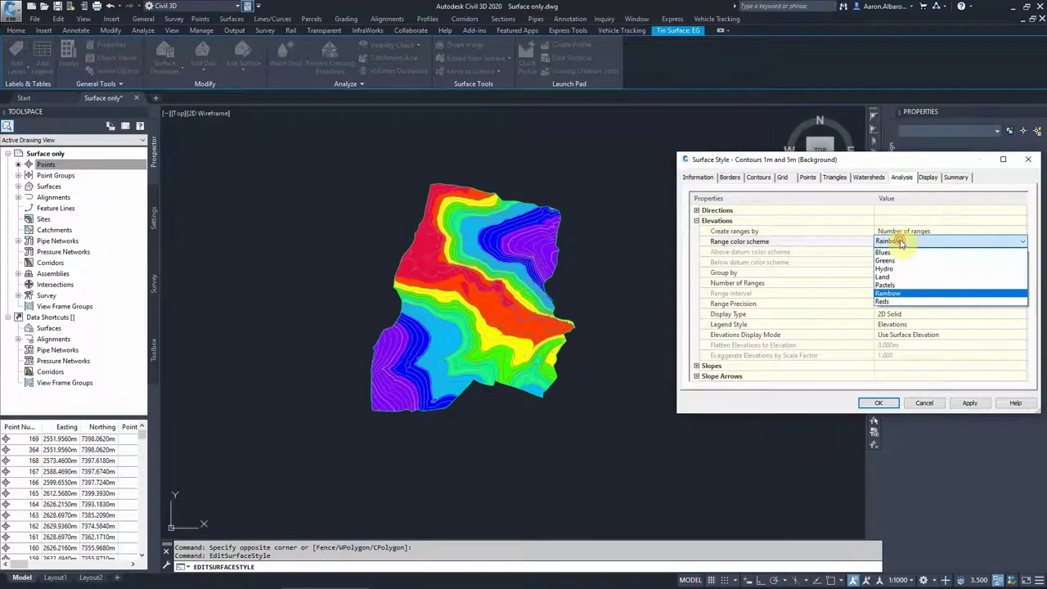
click(893, 286)
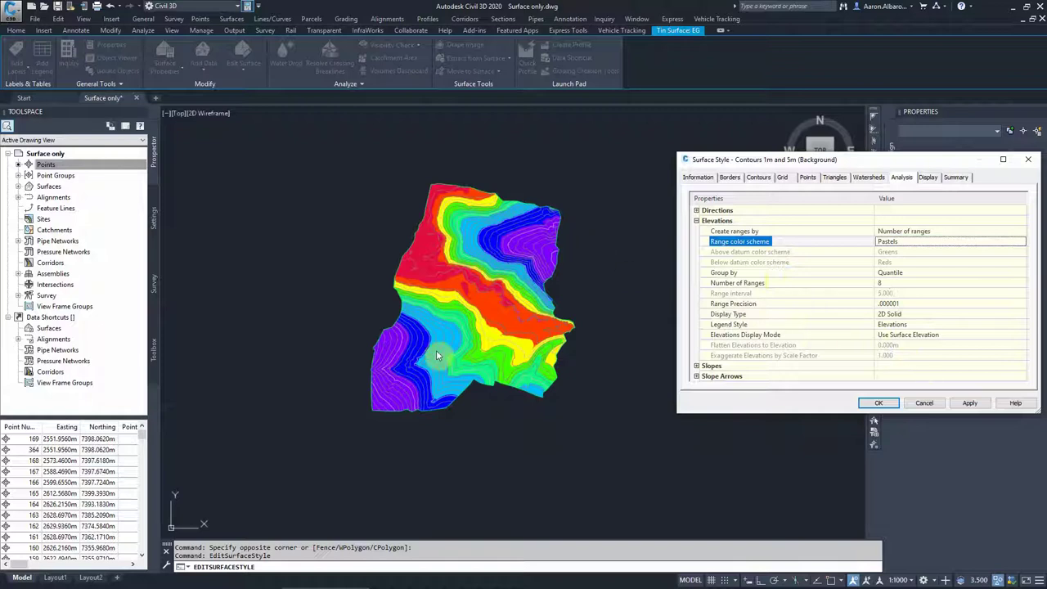
click(969, 403)
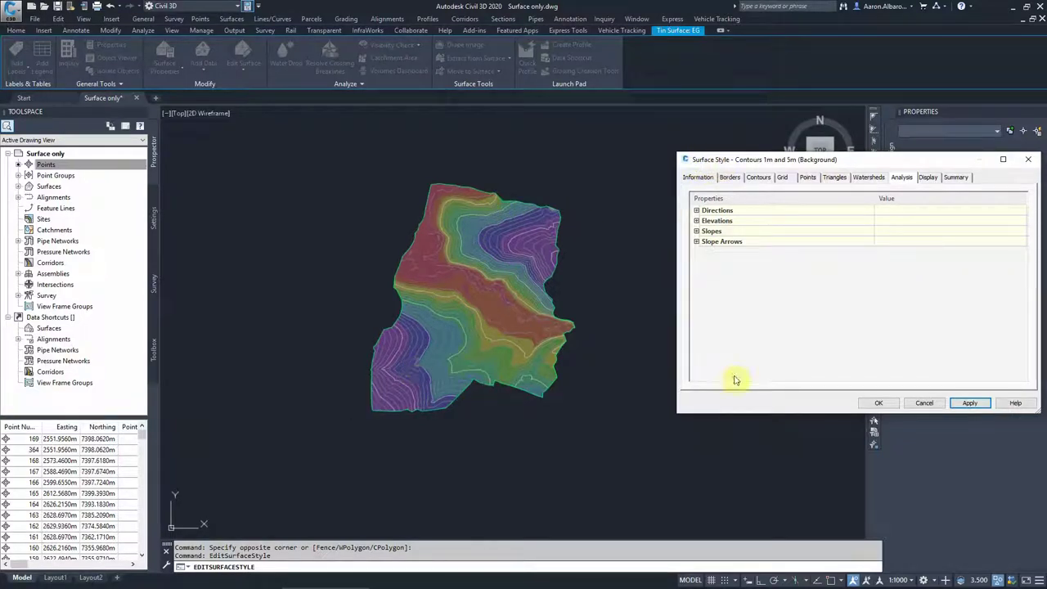
click(928, 178)
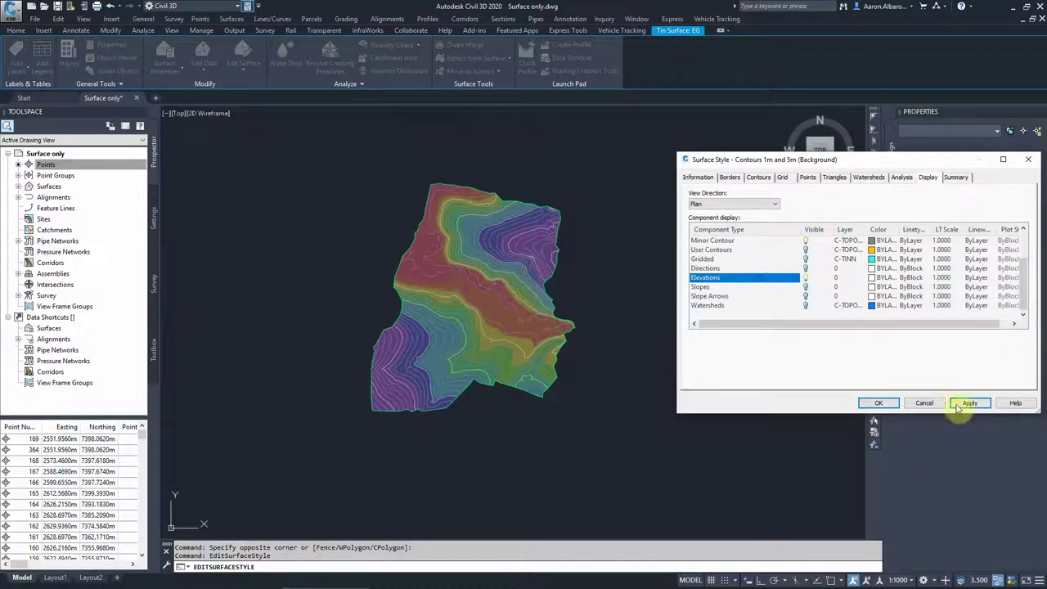
Accept the style changes, select the EG surface and open its Surface Properties.
click(877, 404)
click(560, 177)
click(446, 290)
right_click(485, 233)
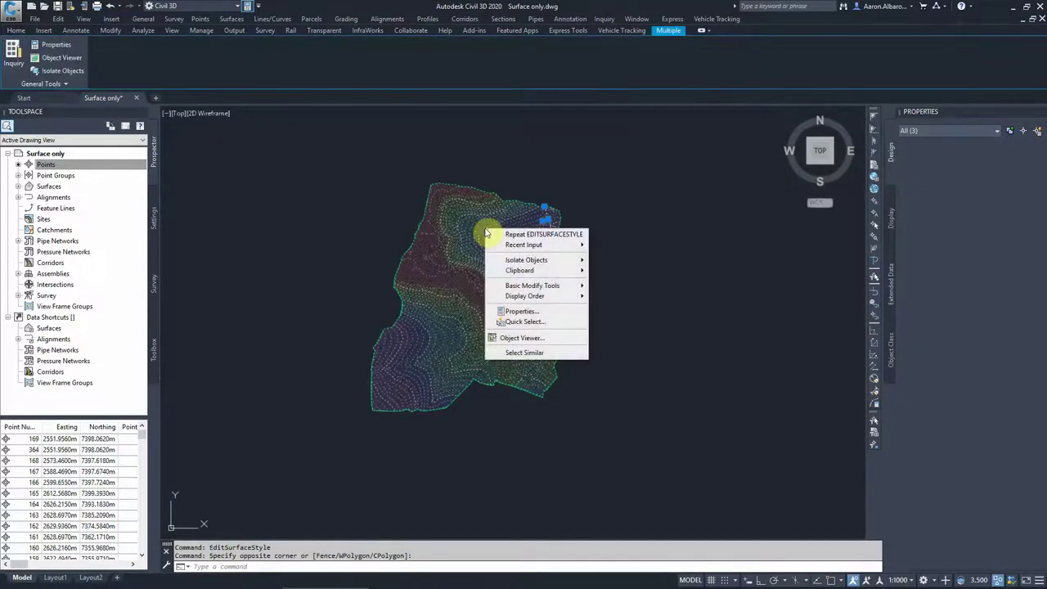
key(Escape)
key(Escape)
click(486, 228)
right_click(486, 230)
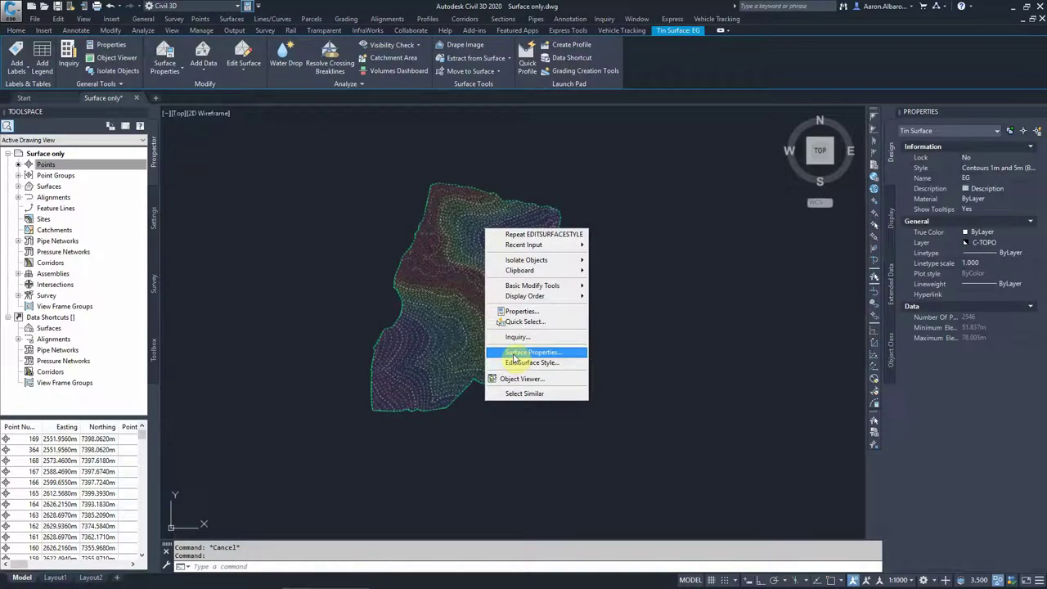
key(Escape)
key(Escape)
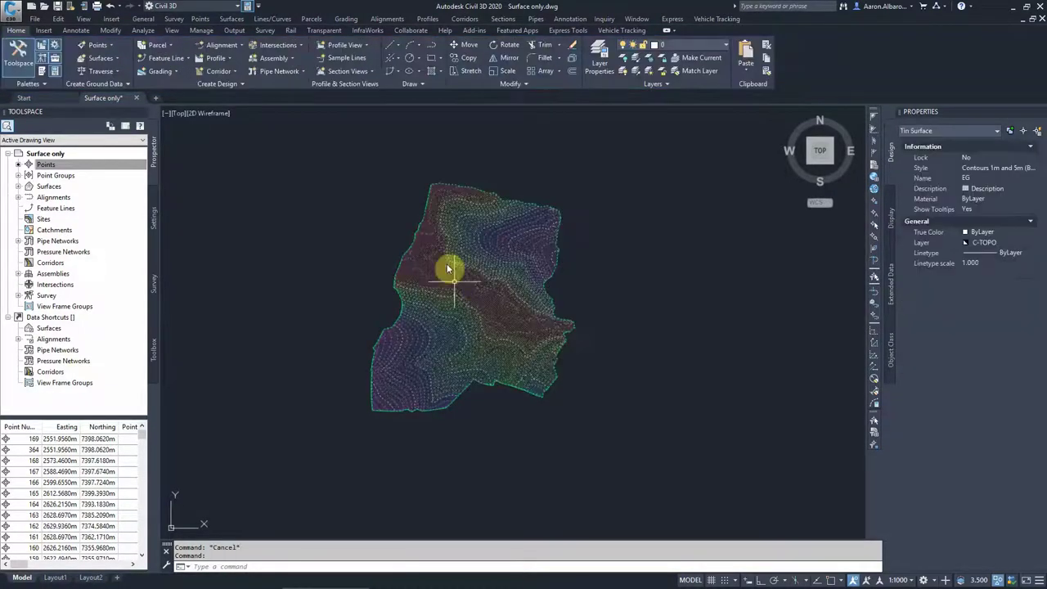
click(448, 265)
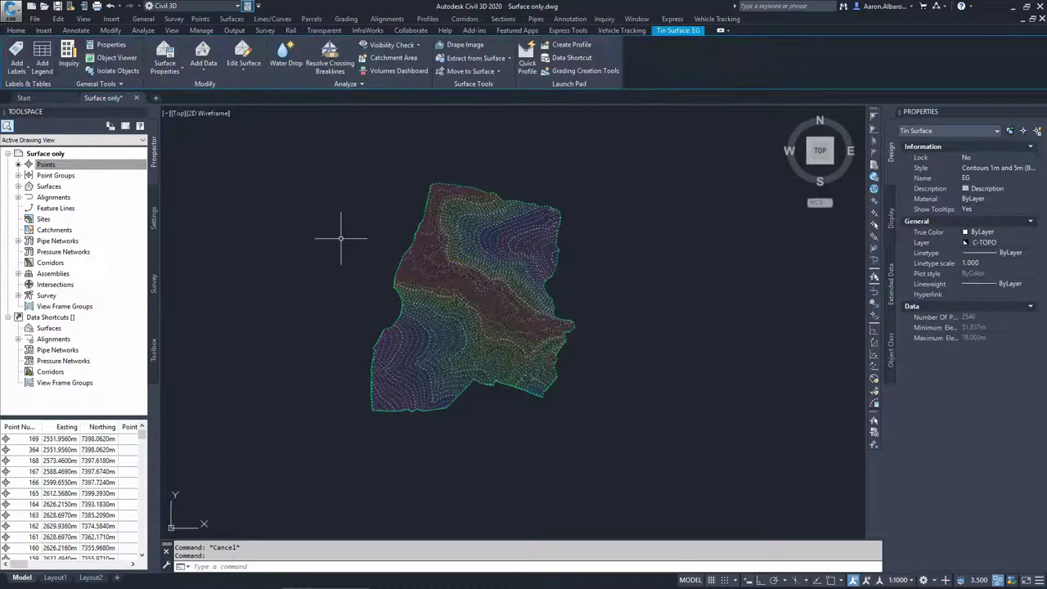
click(165, 70)
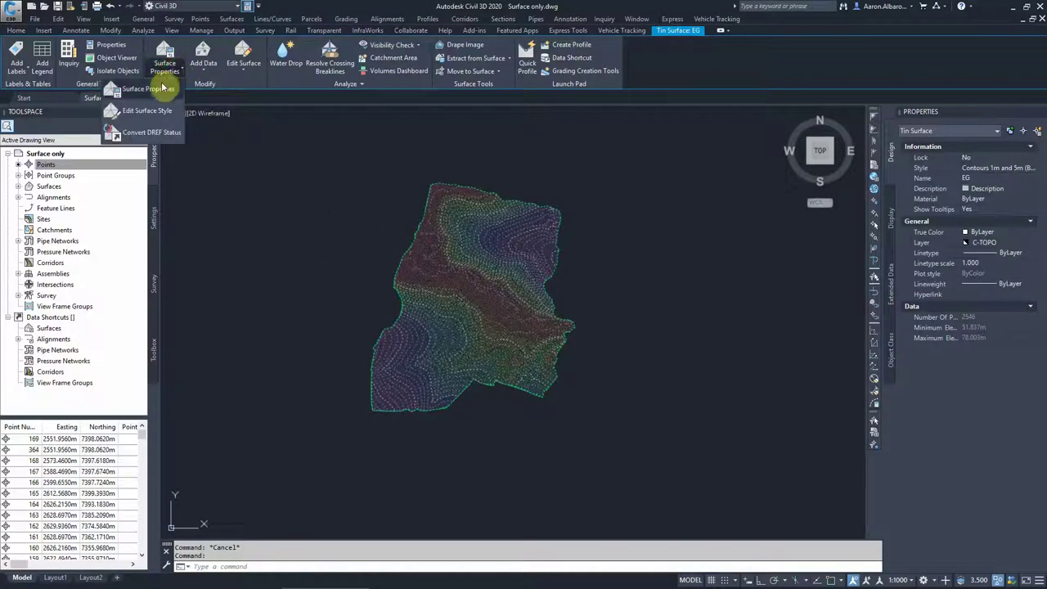
click(135, 88)
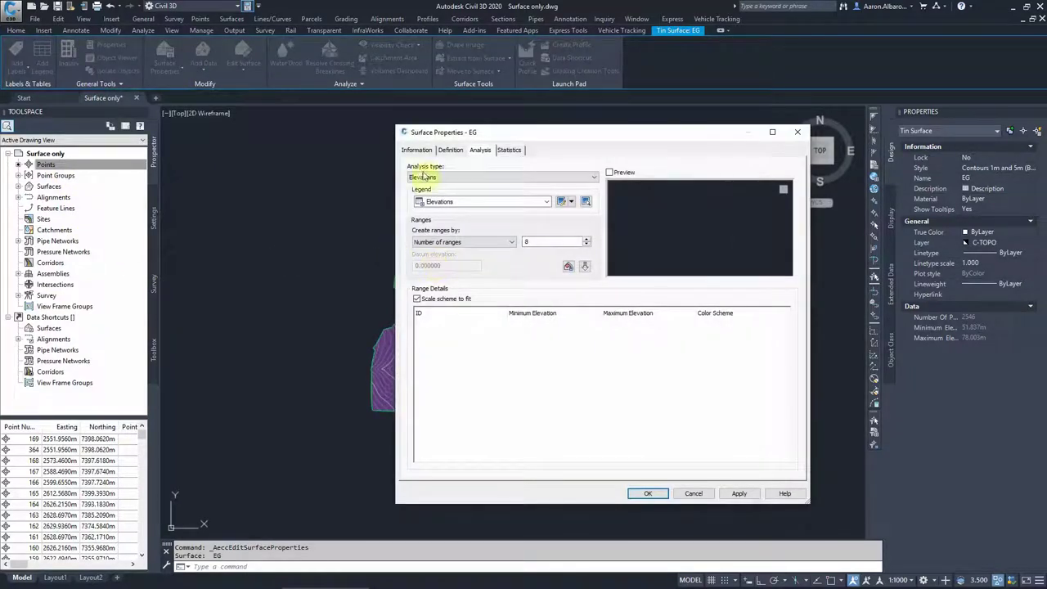
Check the surface name EG and keep Elevations analysis with the Number of ranges method.
click(419, 151)
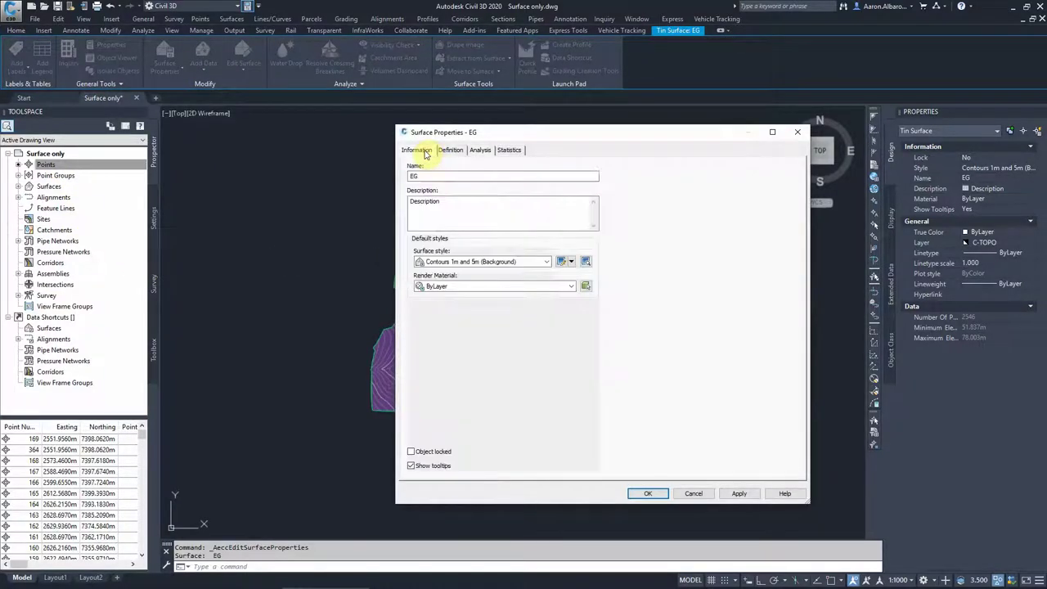
click(423, 176)
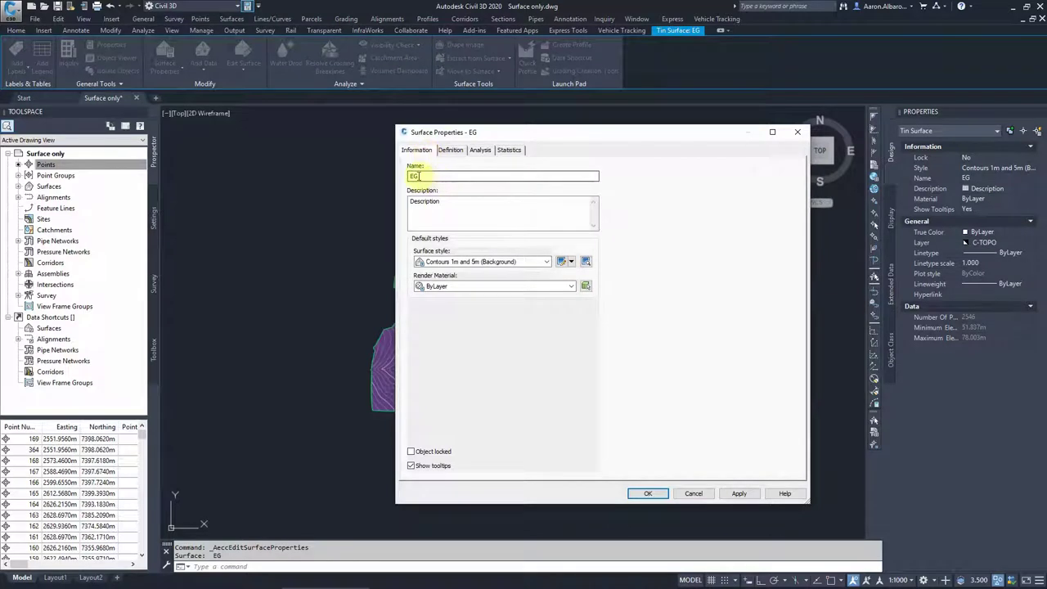
click(480, 149)
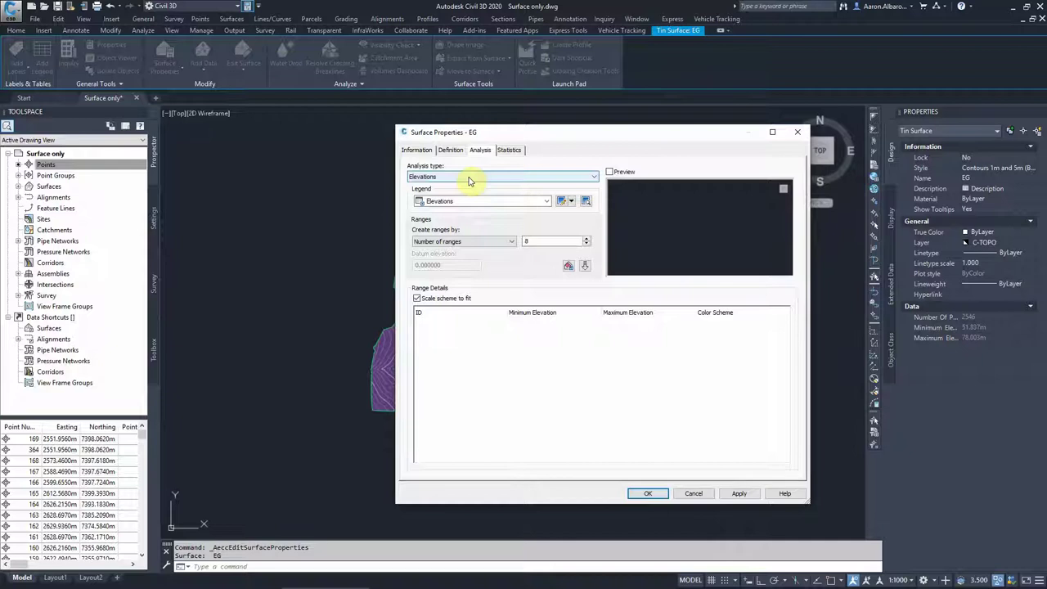
click(470, 179)
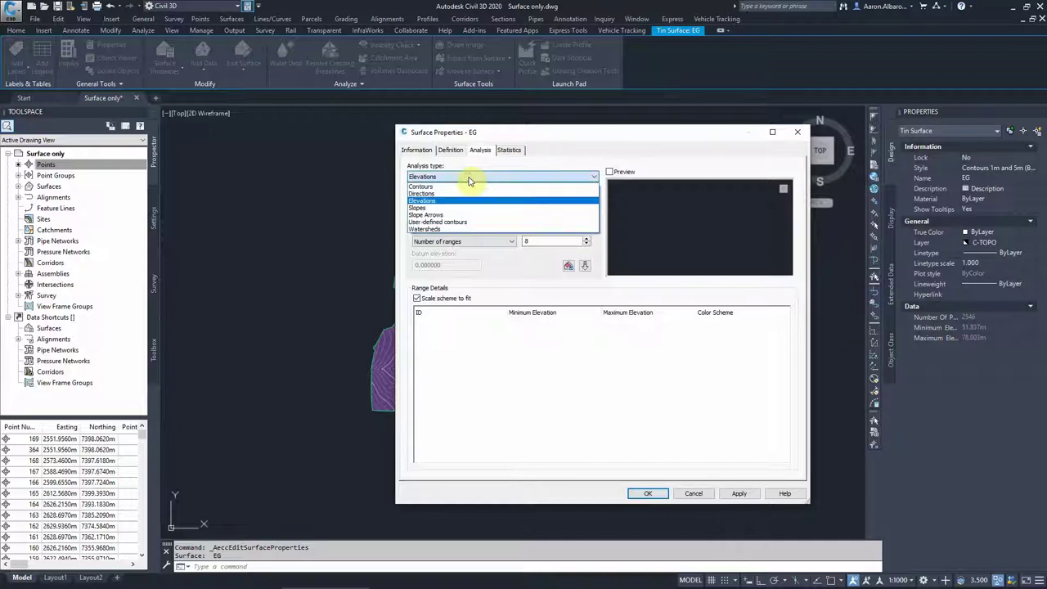
click(462, 201)
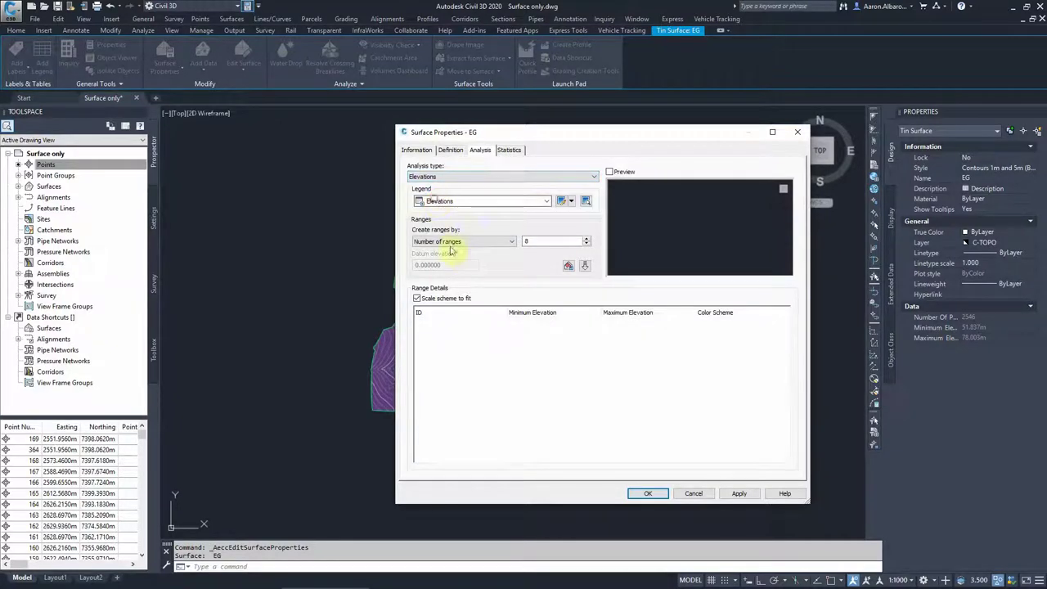
click(461, 242)
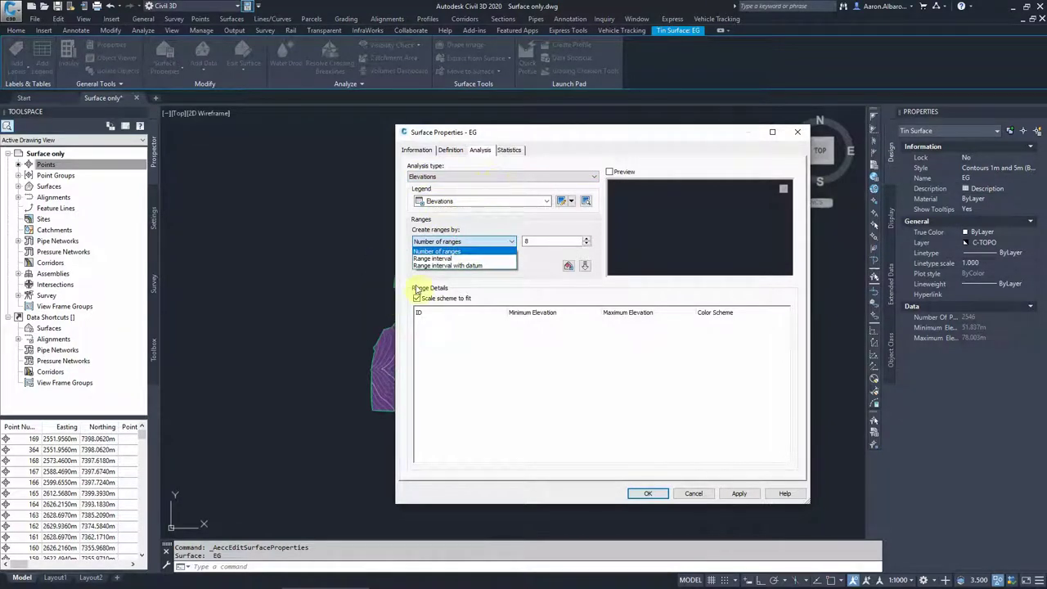
click(450, 252)
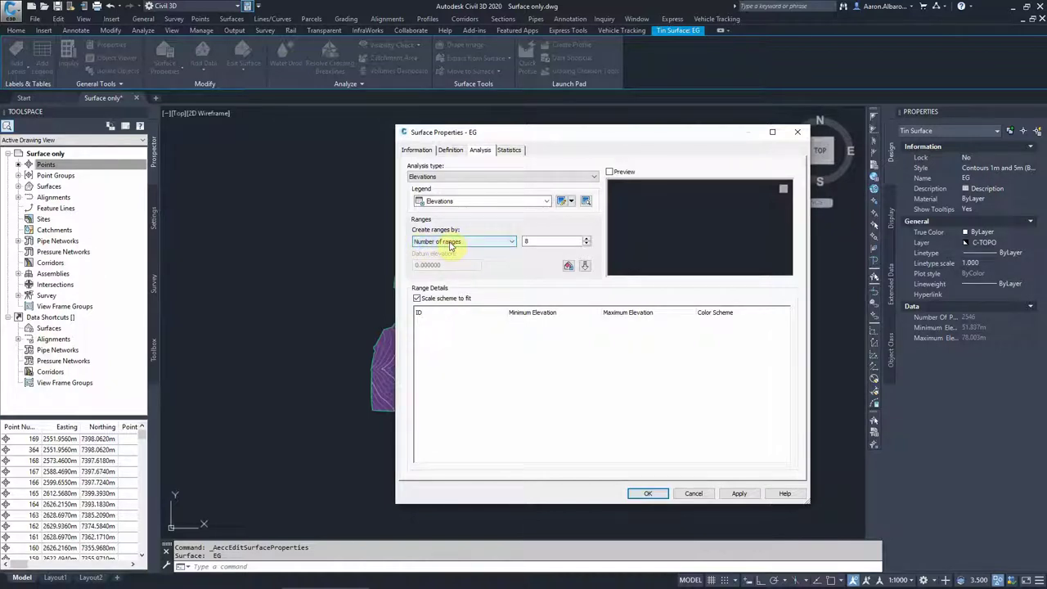
Set 12 ranges, compute them (51.837m to 78.003m) and preview the legend.
double_click(539, 242)
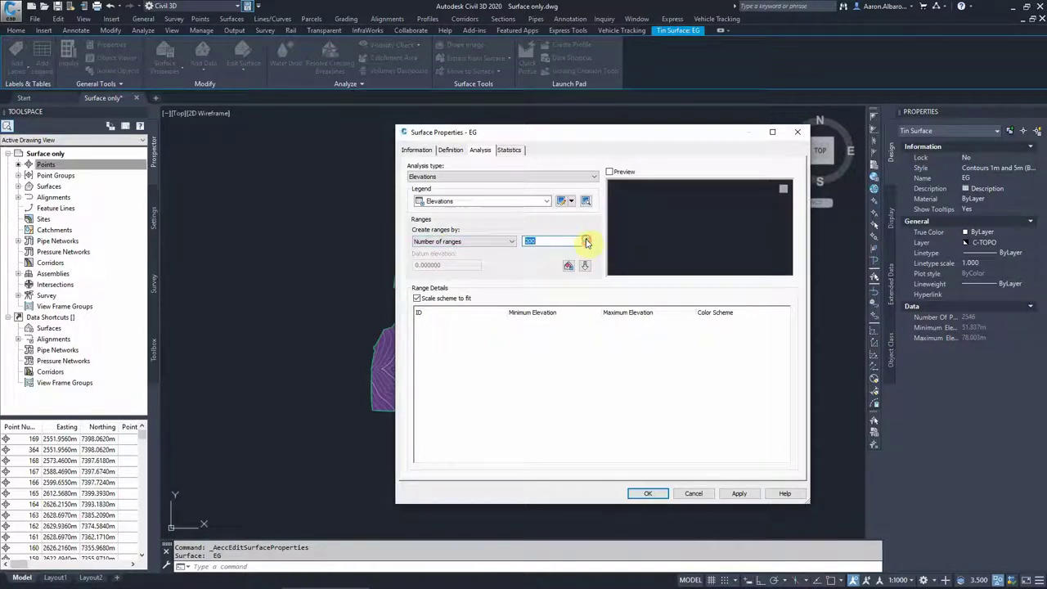
drag(538, 243, 517, 246)
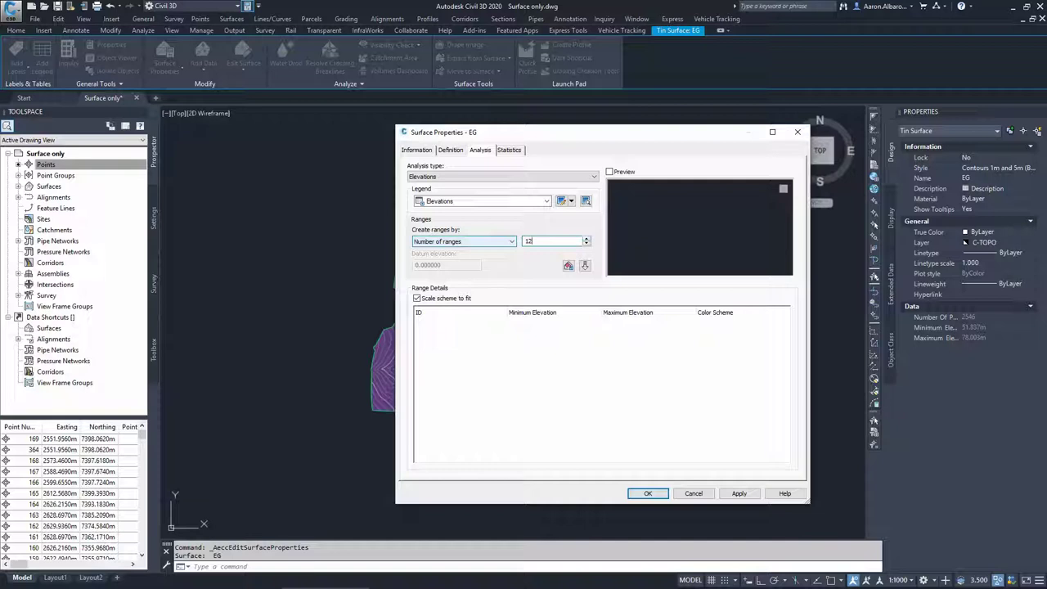
click(586, 267)
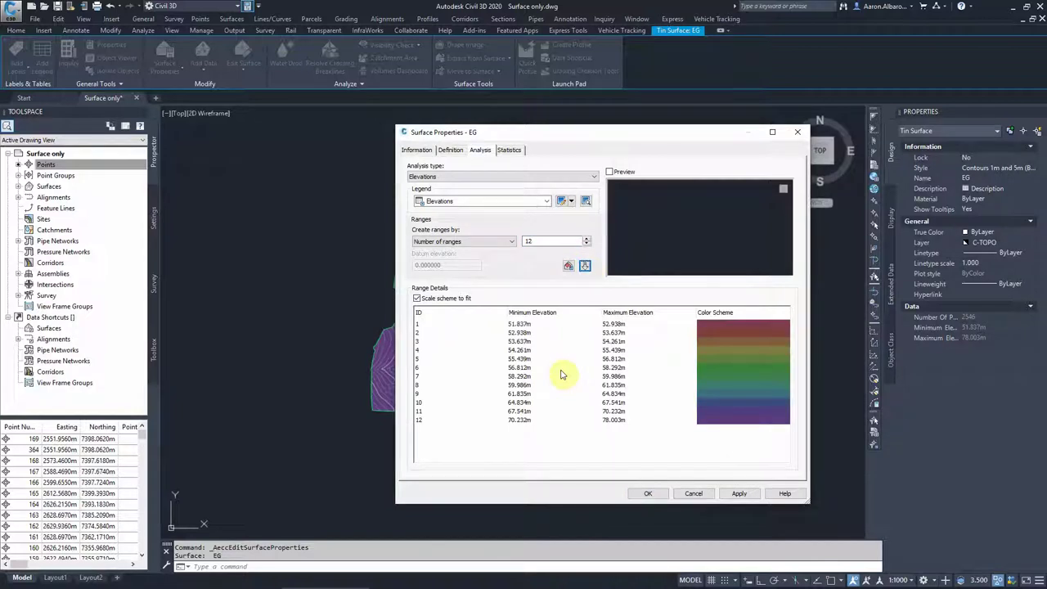
click(610, 171)
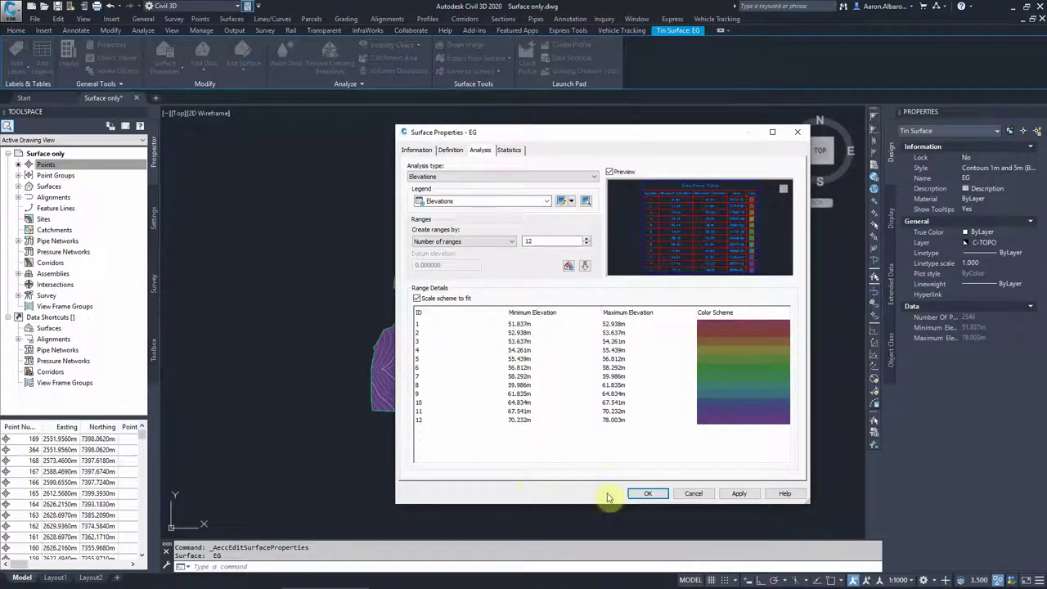
Apply the 12-range elevation analysis, close Surface Properties, and start Add Legend on EG.
click(748, 494)
click(648, 494)
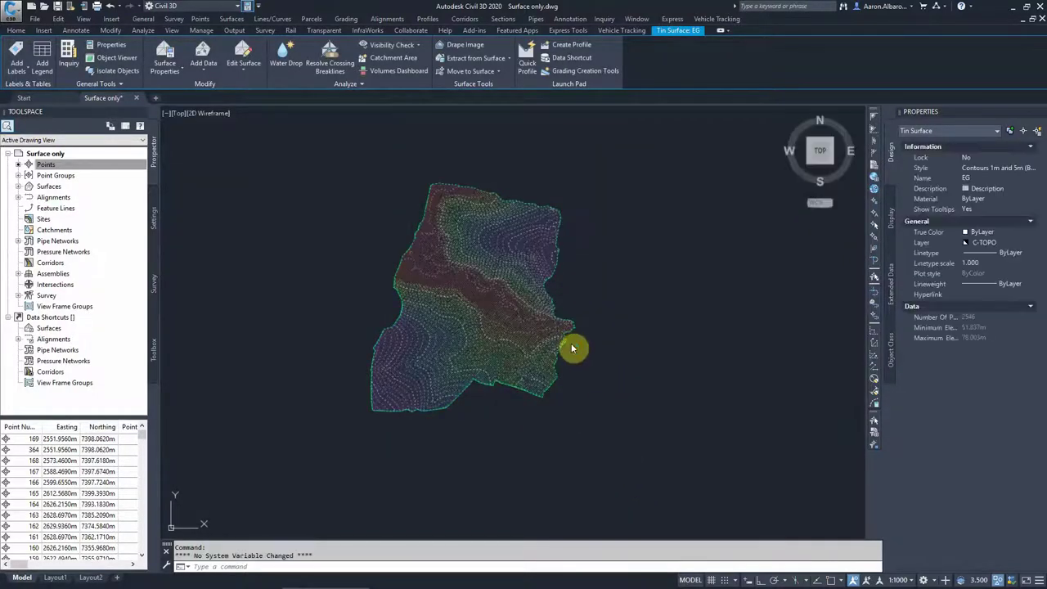
key(Escape)
key(Escape)
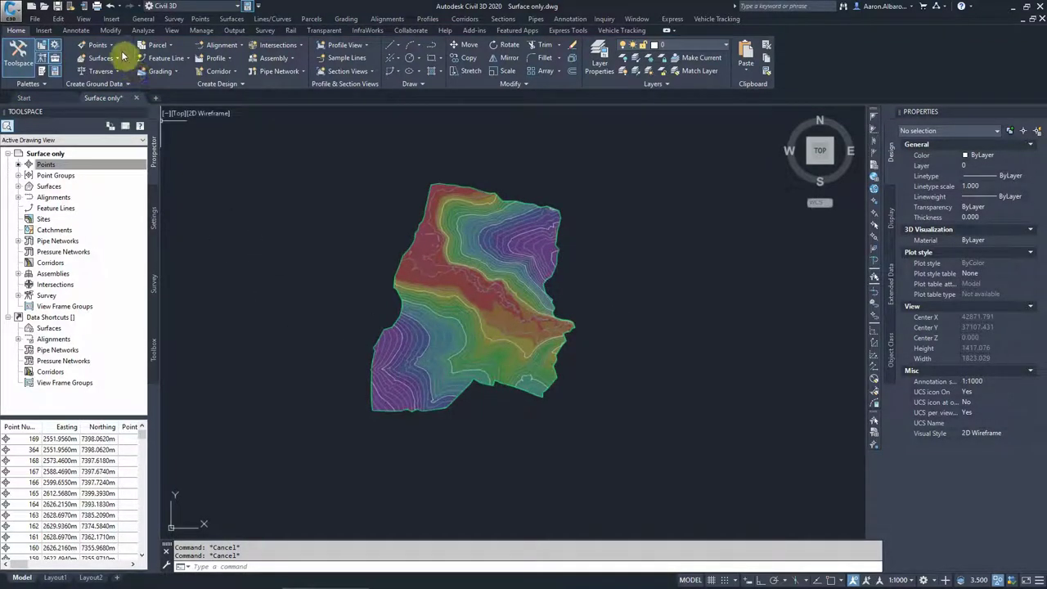
click(479, 283)
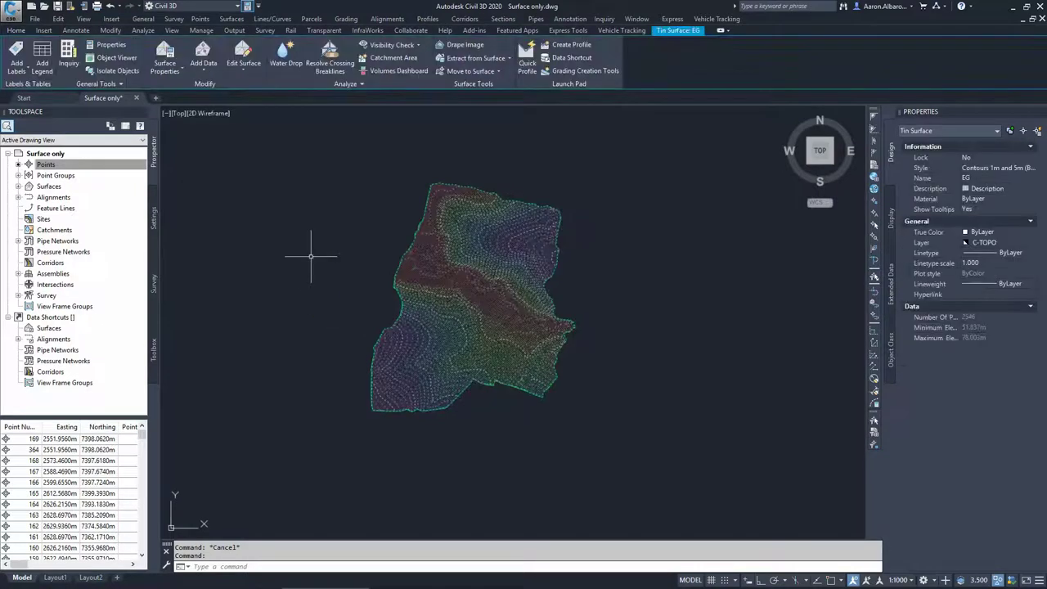
click(43, 72)
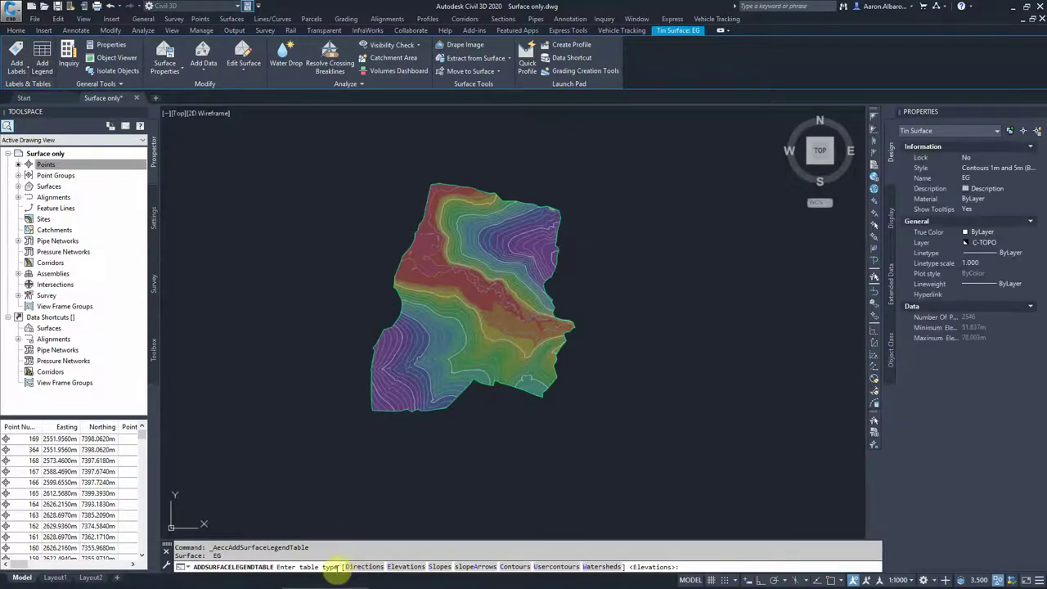
Choose an Elevations table, make it Dynamic, and place it right of the EG surface.
click(400, 567)
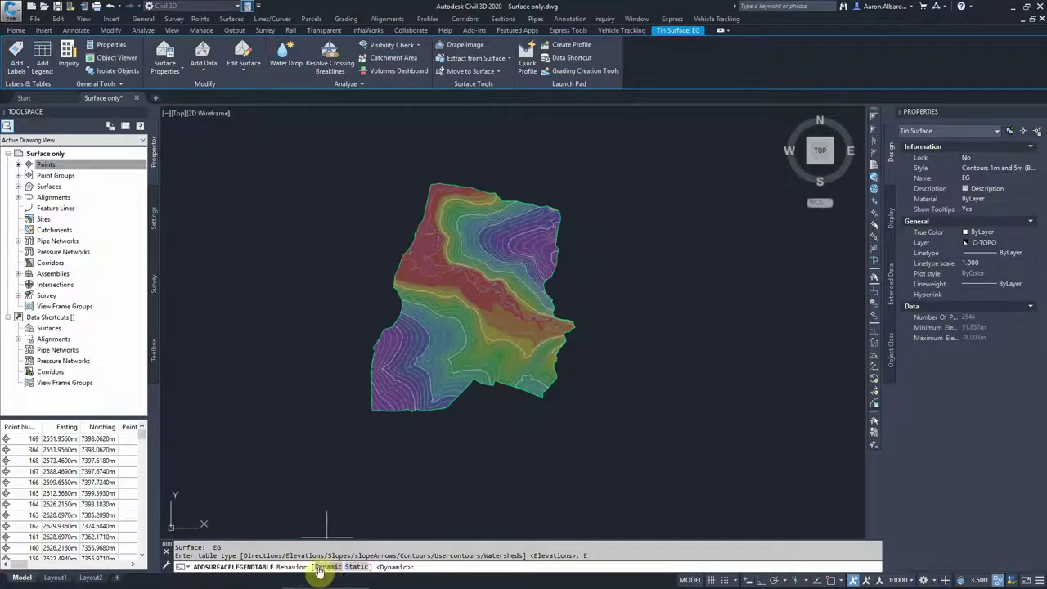
click(322, 568)
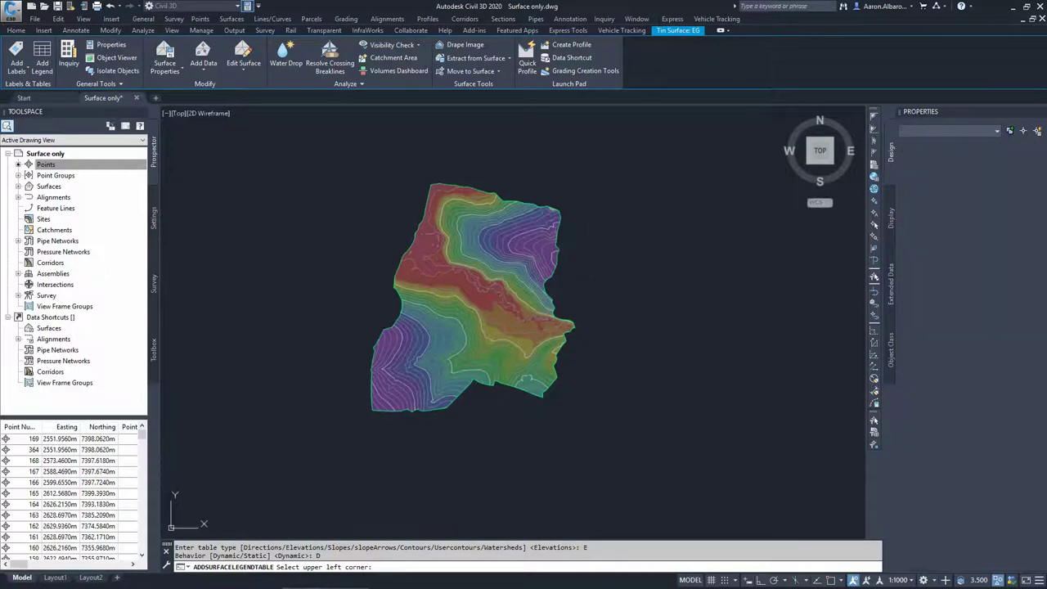
click(591, 242)
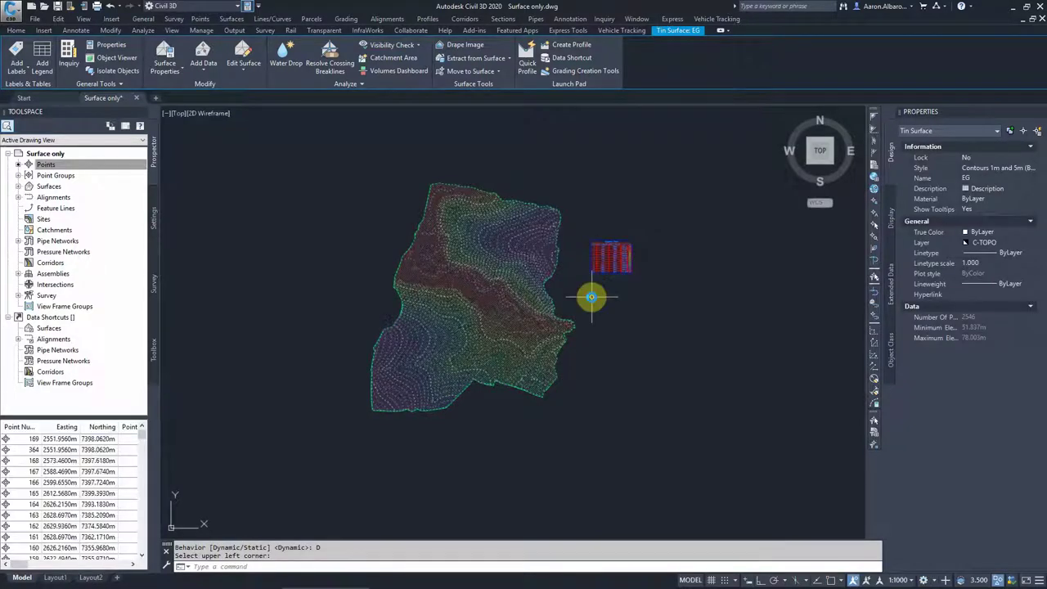
key(Escape)
Zoom and pan to inspect the elevation bands and the legend table.
scroll(621, 255, up, 4)
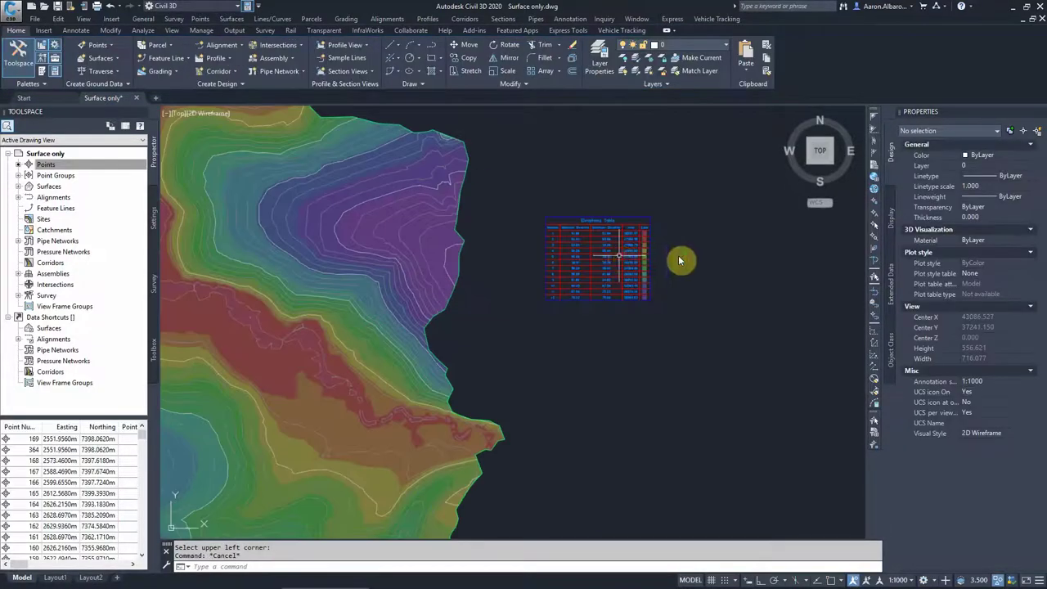
scroll(679, 256, up, 2)
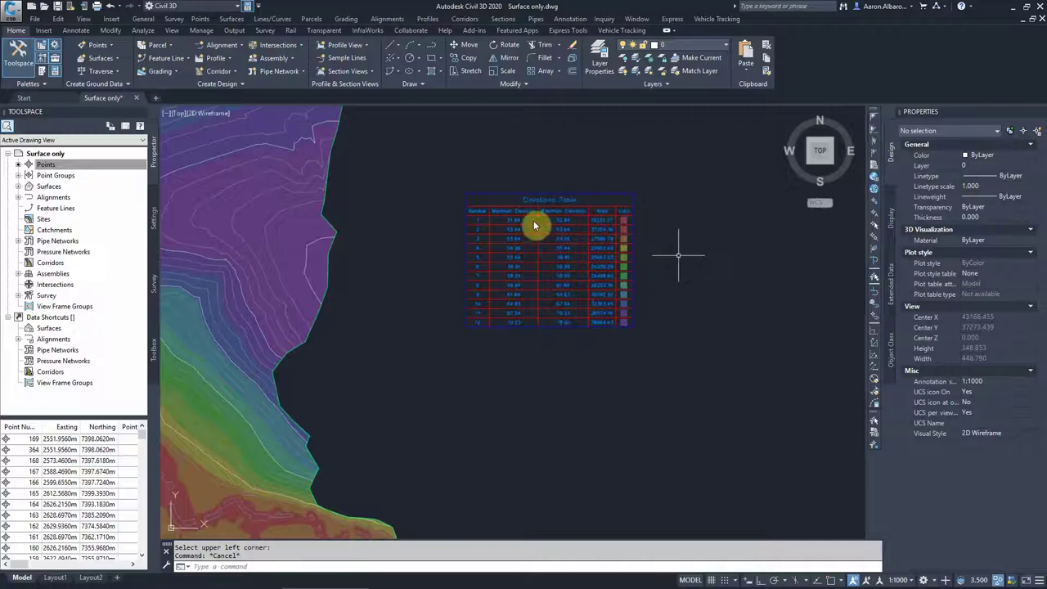
scroll(534, 221, up, 4)
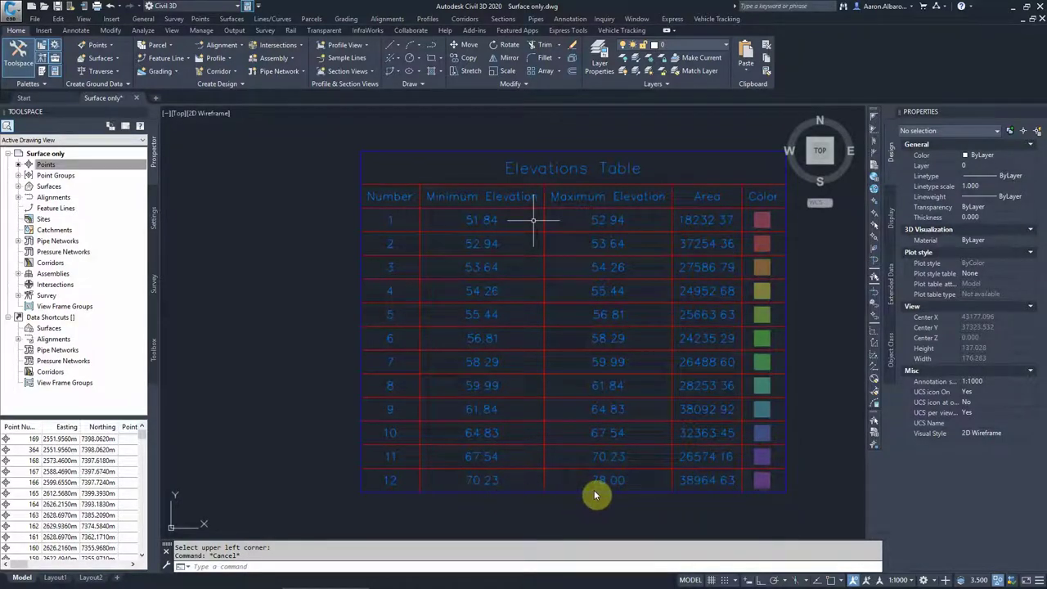
scroll(548, 360, down, 8)
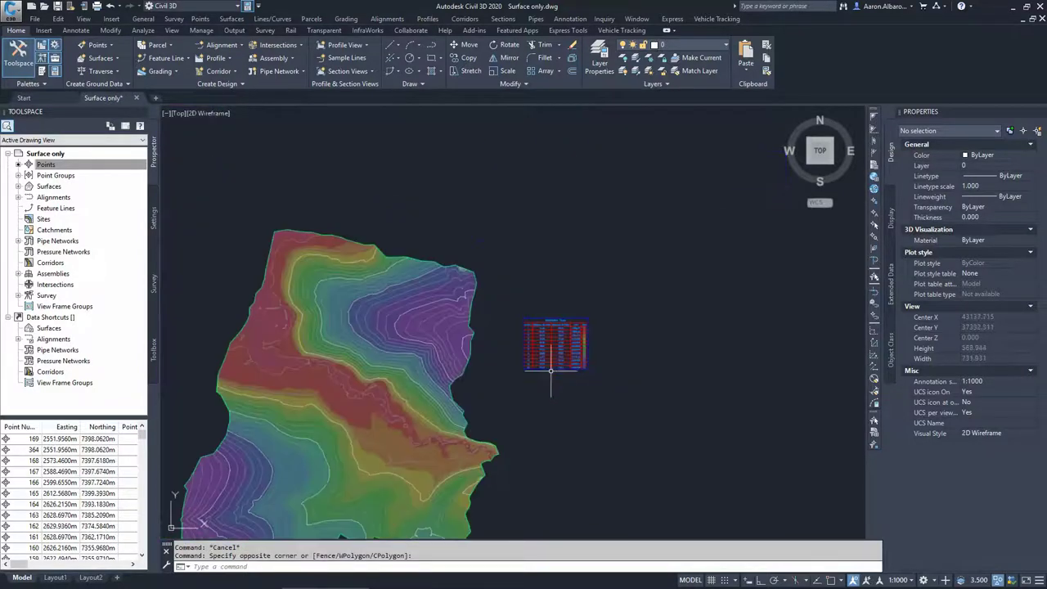
click(501, 342)
scroll(502, 342, down, 3)
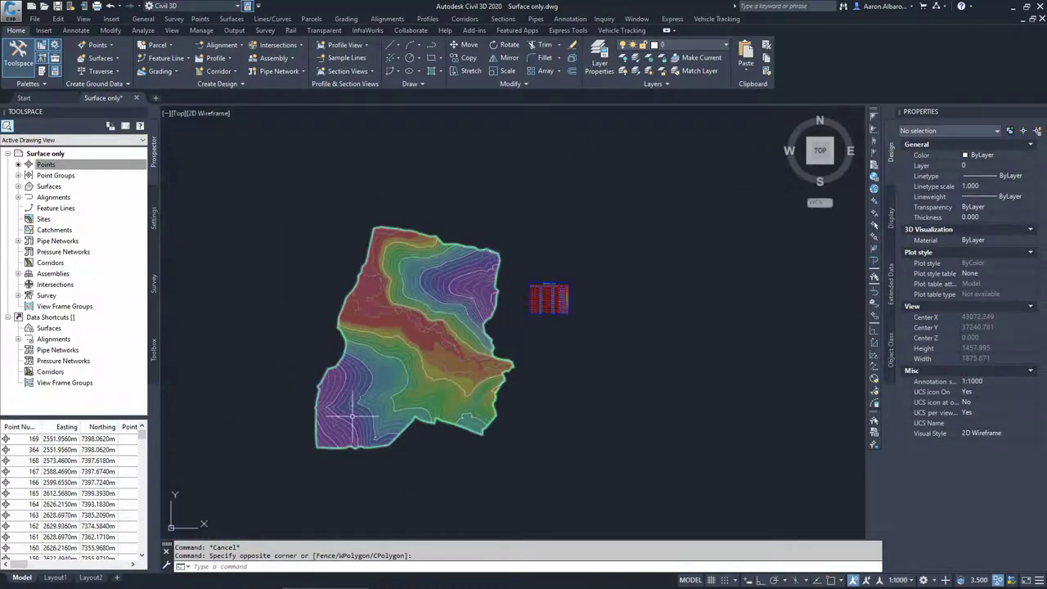
mouse_move(352, 416)
mouse_move(404, 336)
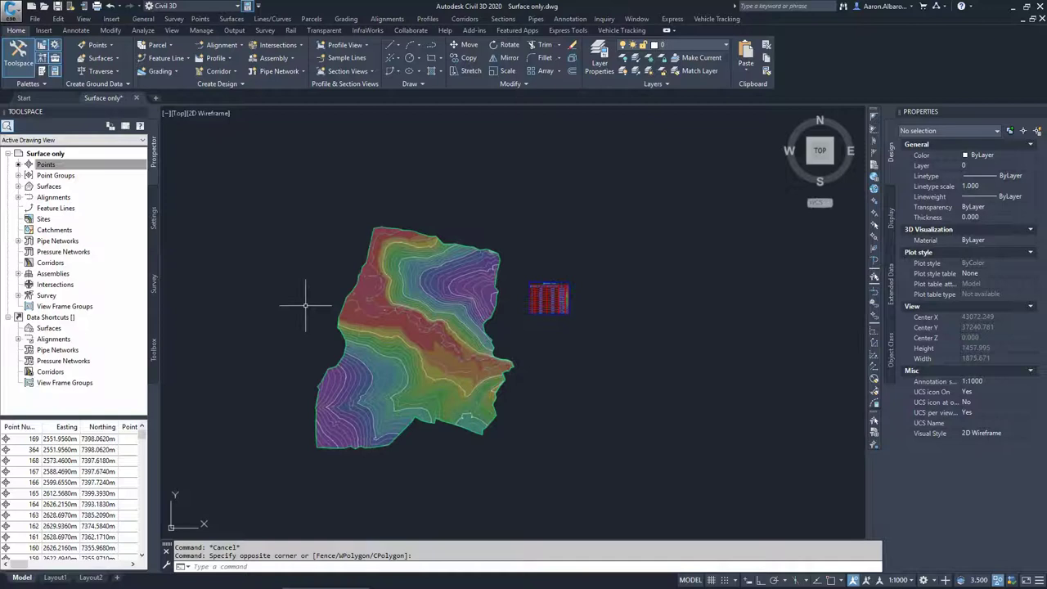
scroll(382, 309, up, 4)
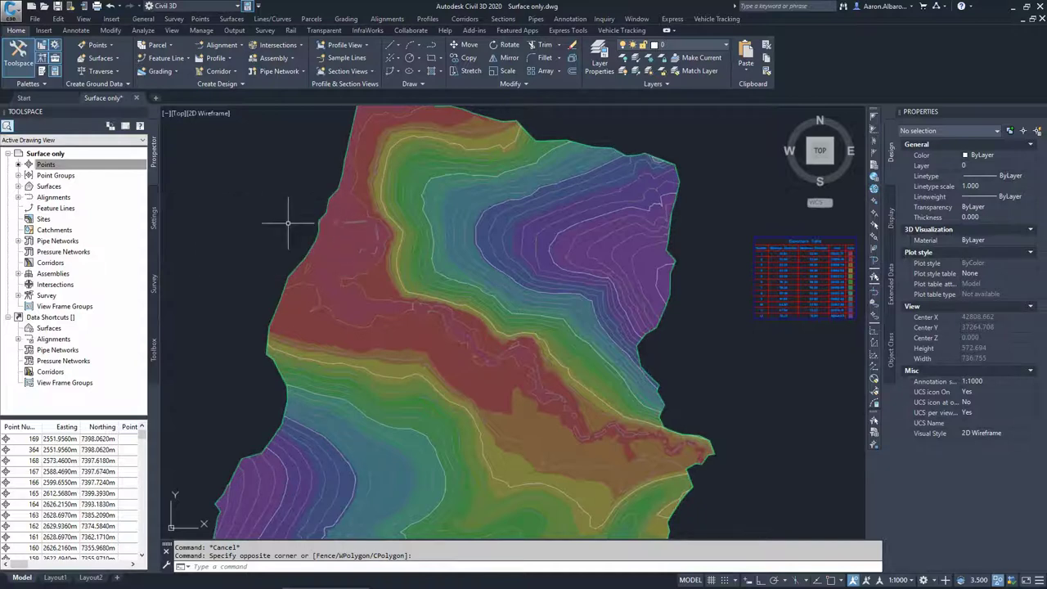
scroll(301, 221, down, 7)
scroll(307, 220, up, 3)
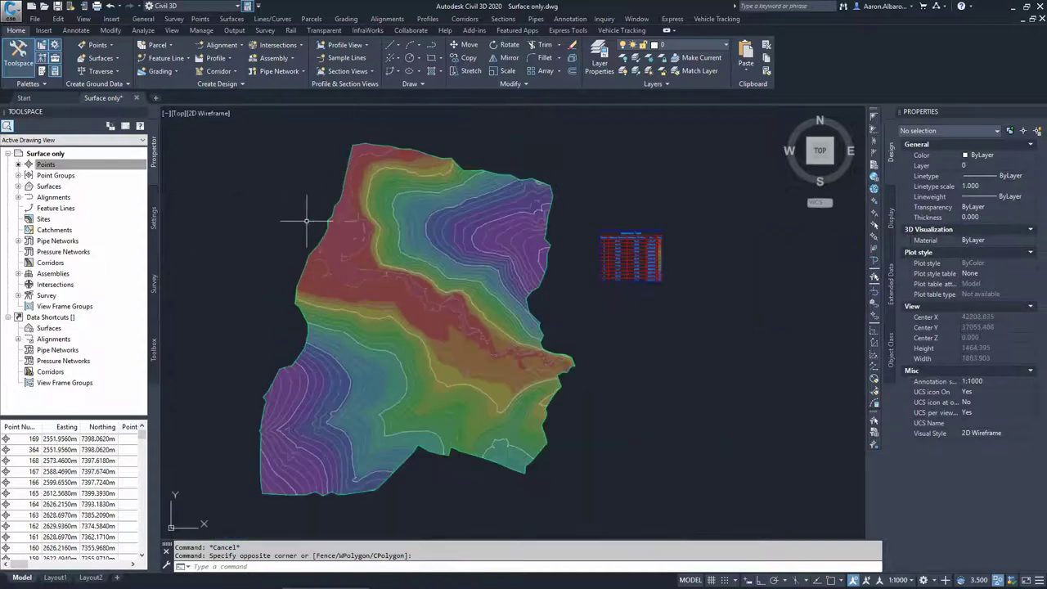
Select the EG surface.
click(493, 219)
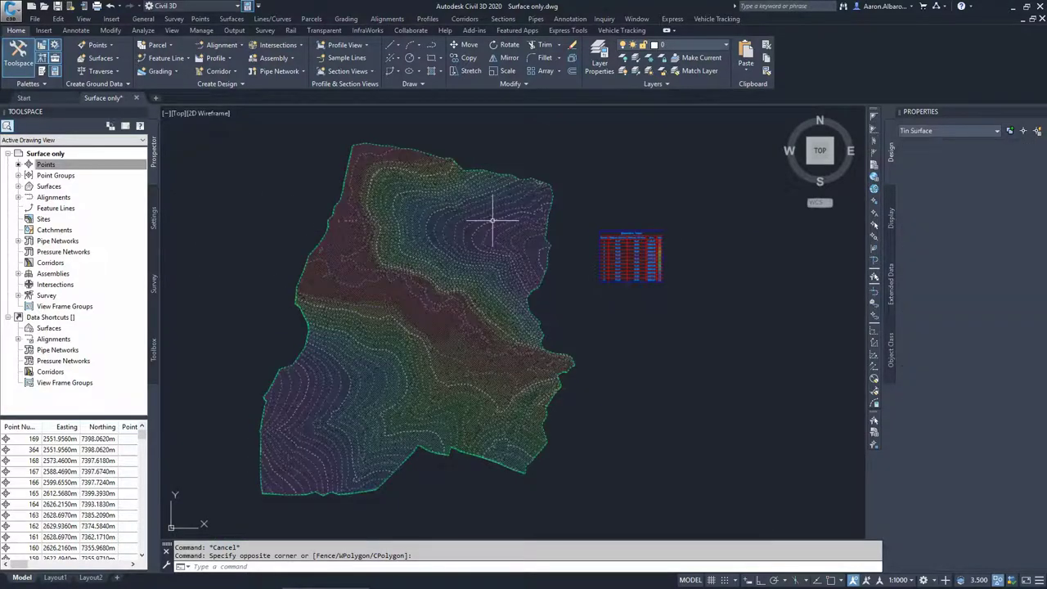
key(Escape)
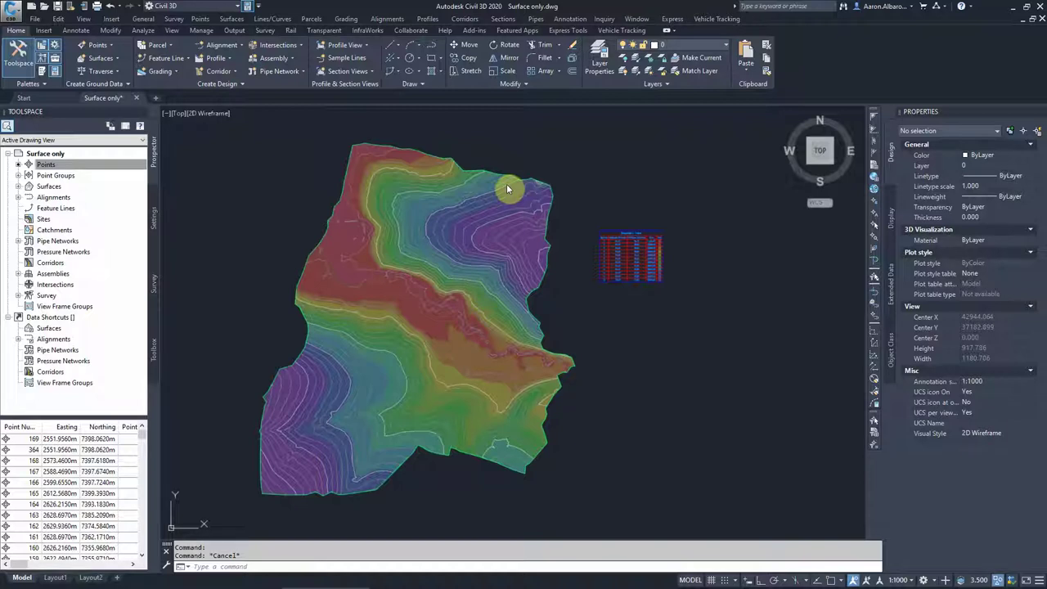
click(506, 189)
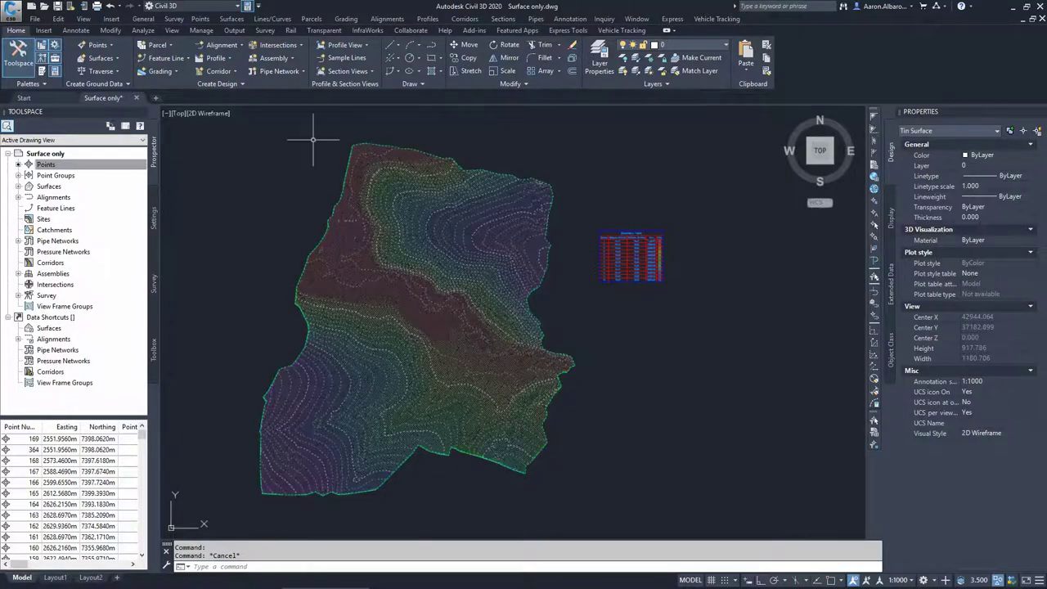
In the EG surface style, replace Elevations display with Slope Arrows and apply it.
right_click(483, 216)
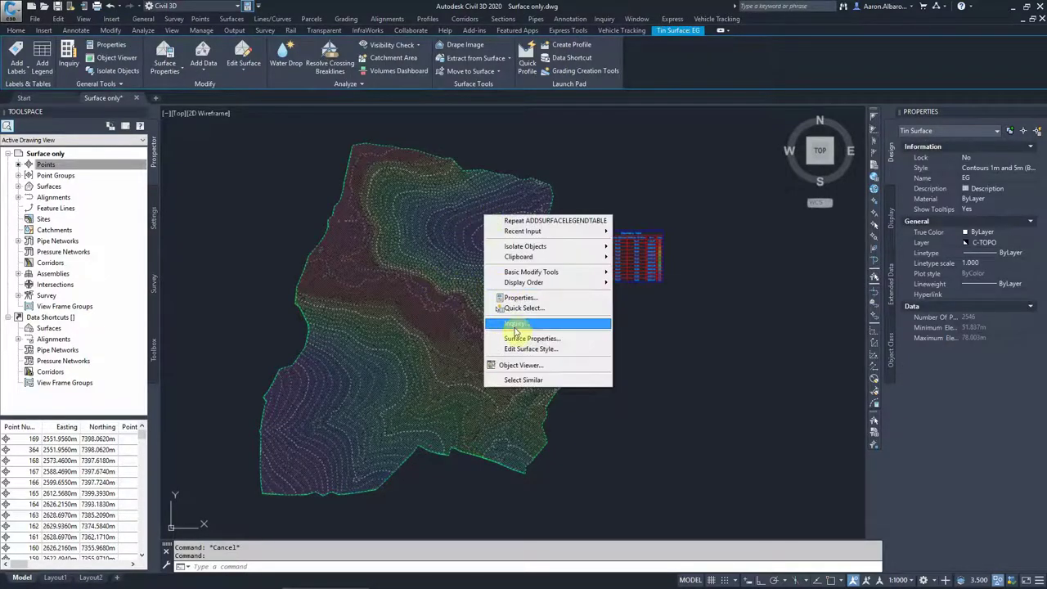
click(528, 349)
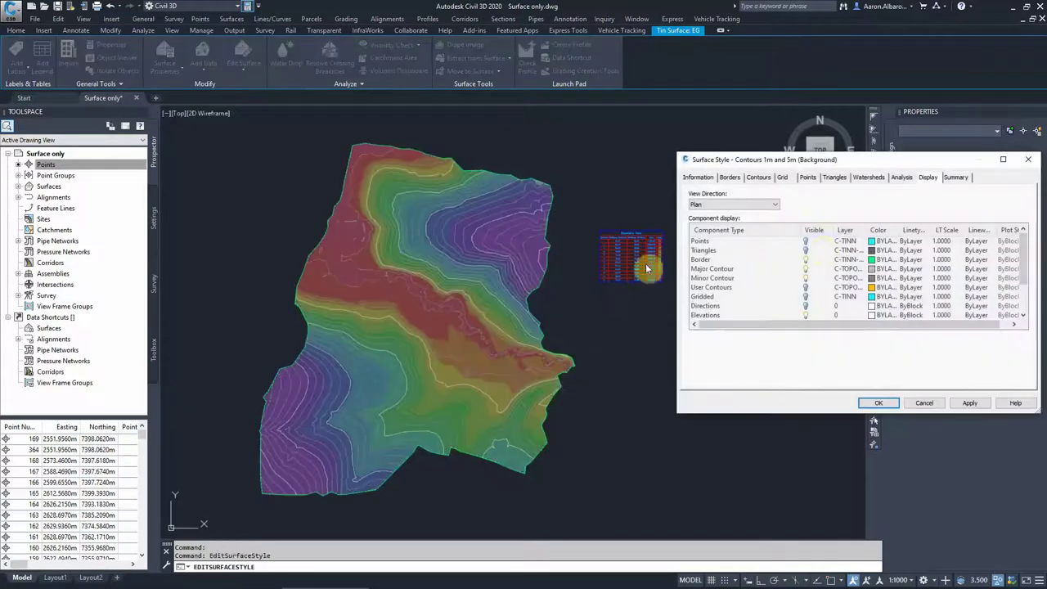
scroll(781, 305, down, 1)
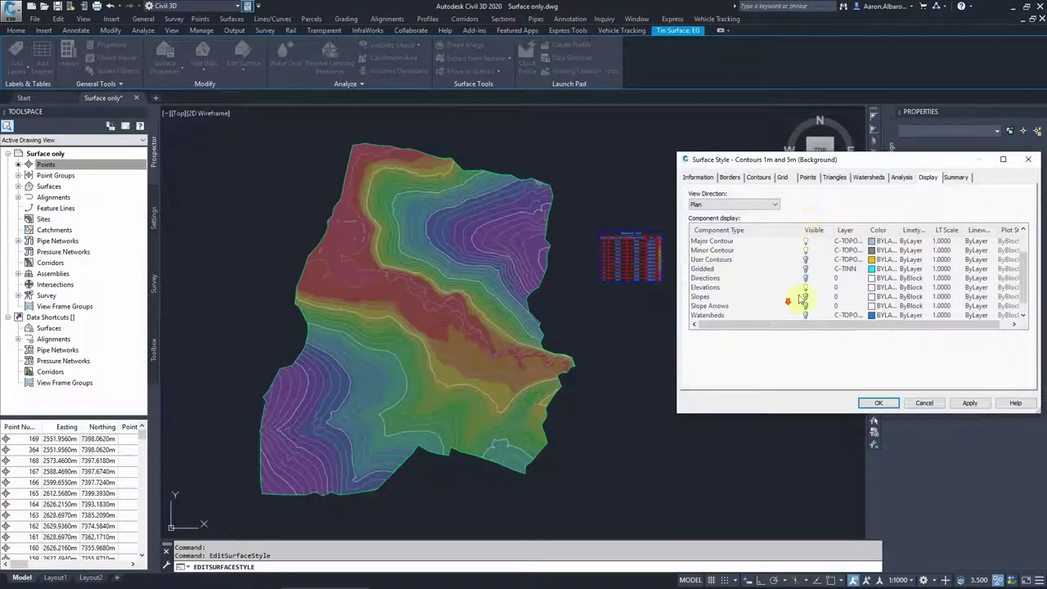
click(798, 288)
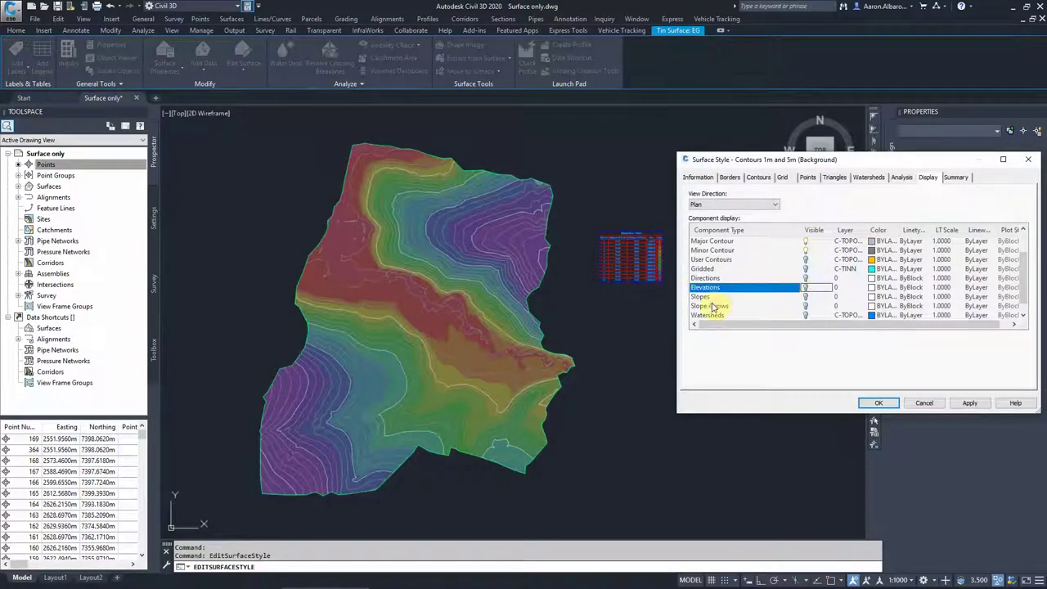
click(806, 306)
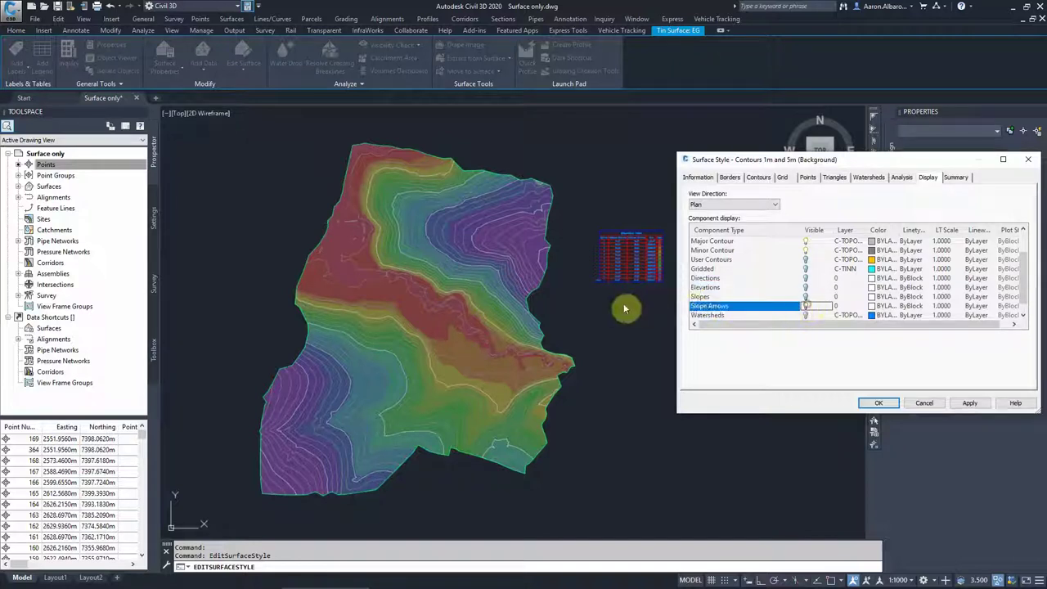
click(969, 404)
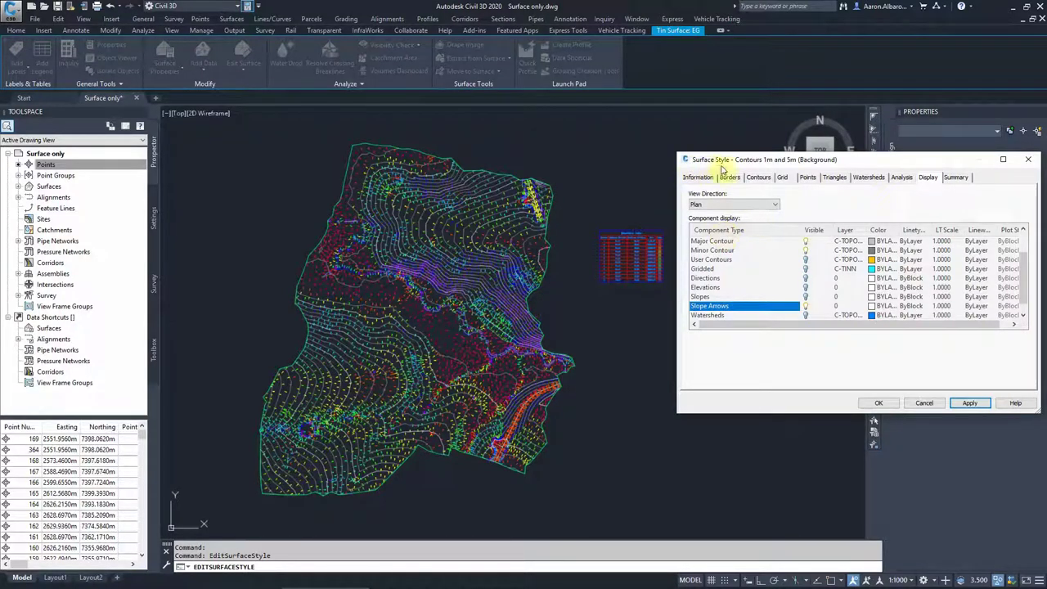
click(878, 403)
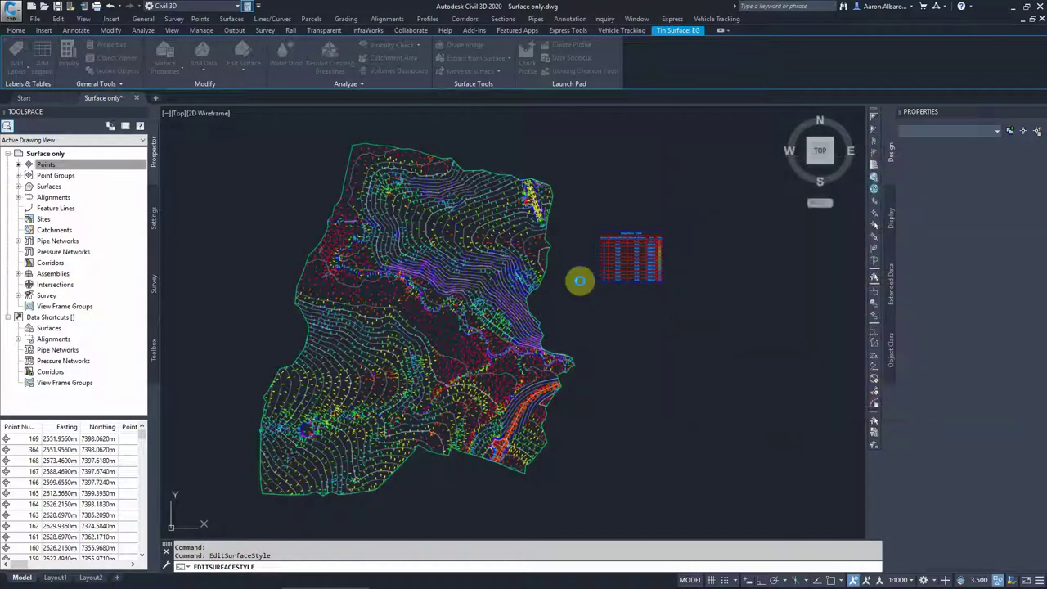
key(Escape)
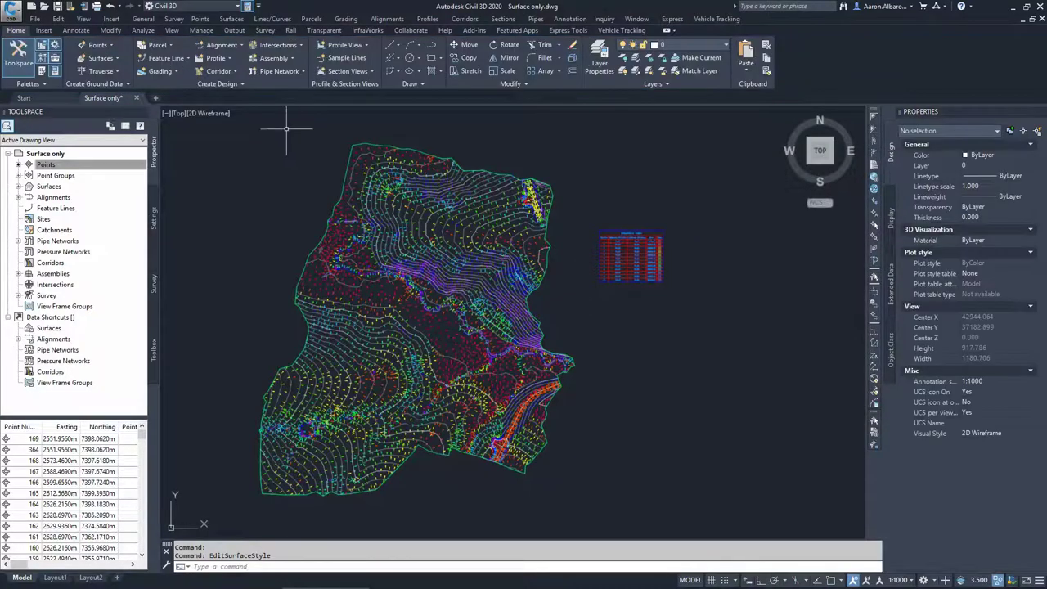
Add a dynamic slopeArrows legend table for surface EG below the Elevations table.
click(409, 237)
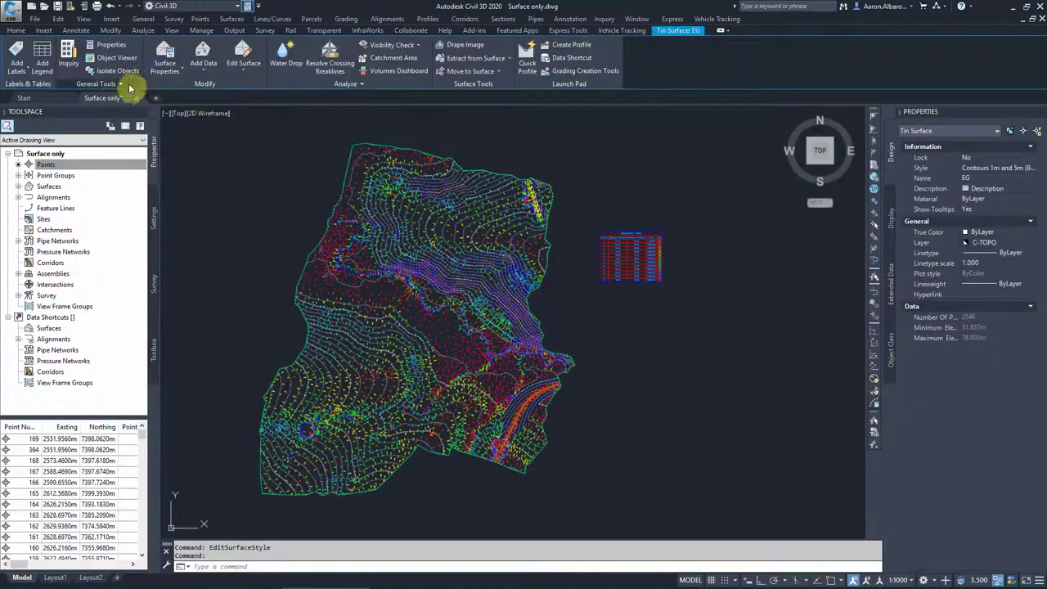
click(47, 57)
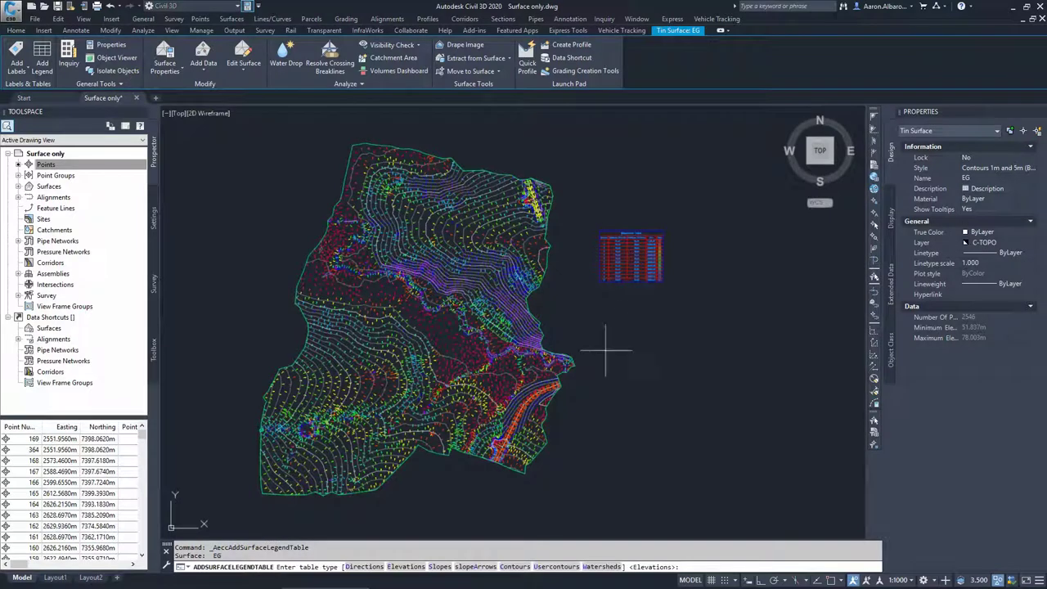
click(466, 567)
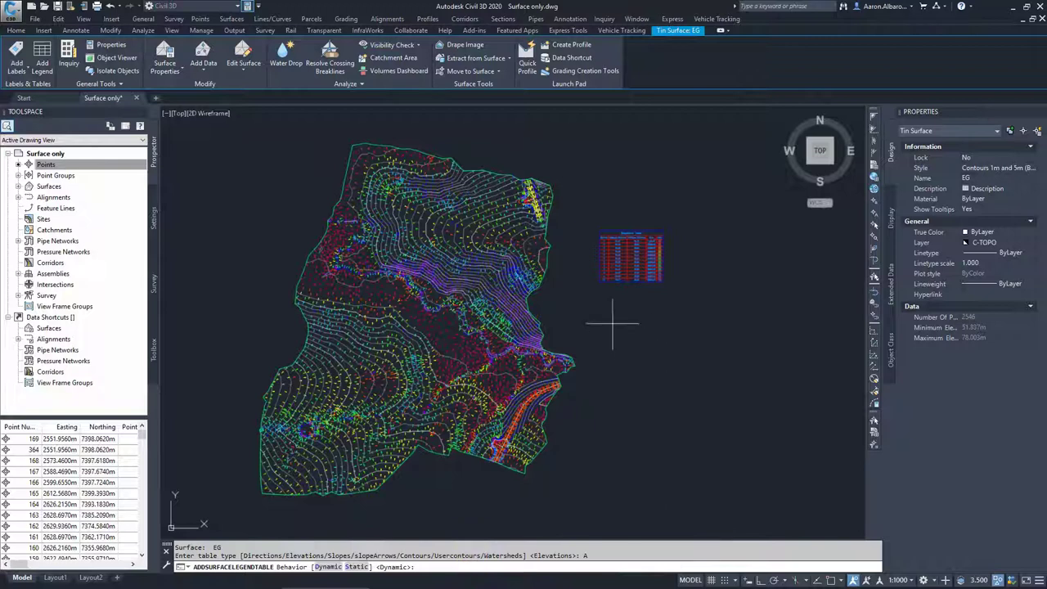
click(328, 567)
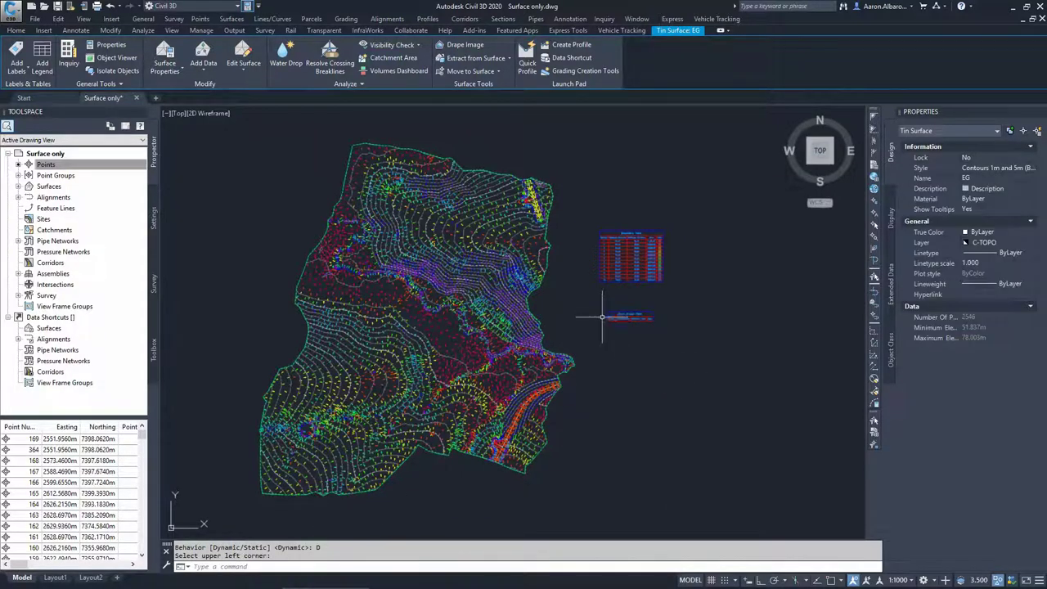
scroll(605, 315, up, 5)
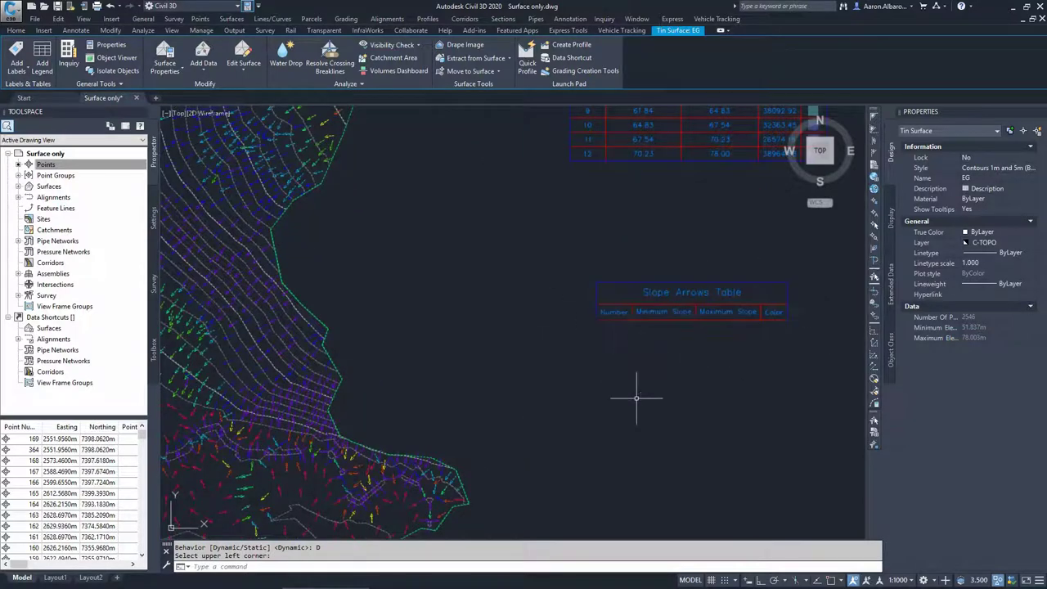
scroll(634, 324, down, 5)
scroll(634, 326, up, 2)
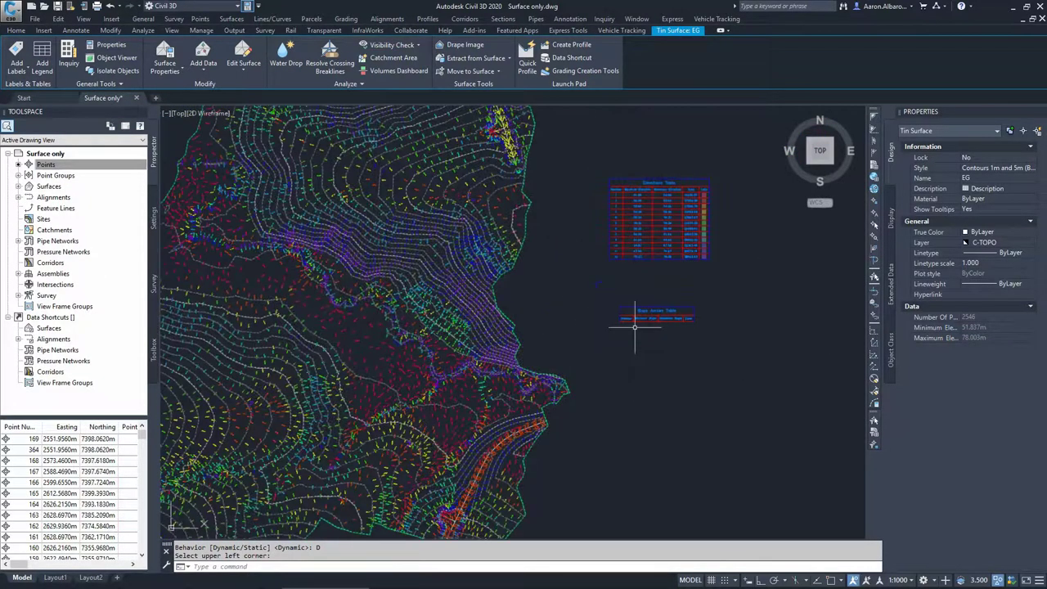
End the table placement and reselect the EG surface.
key(Escape)
scroll(574, 350, down, 3)
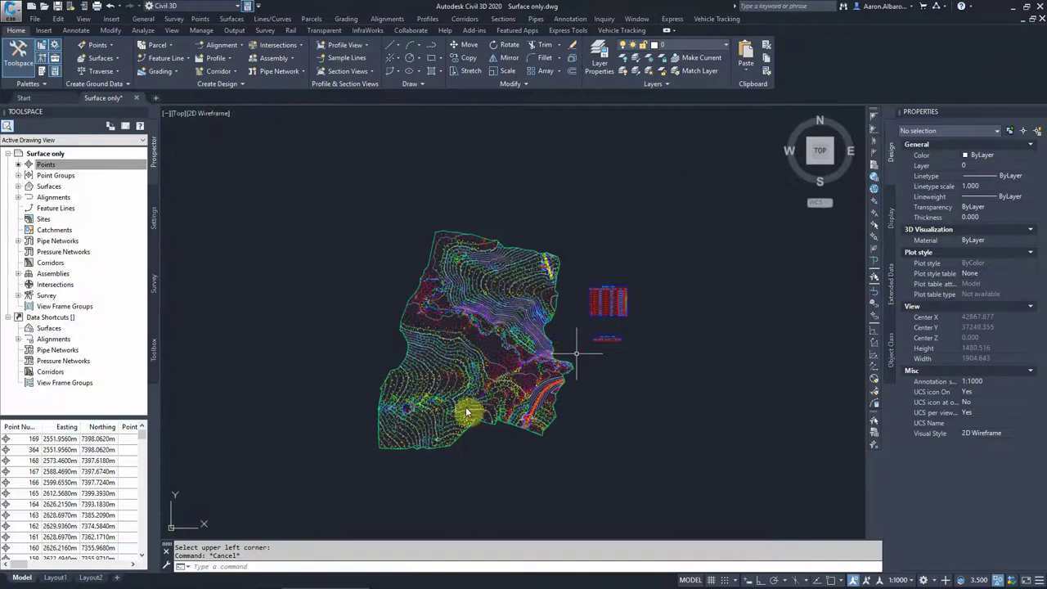
click(609, 409)
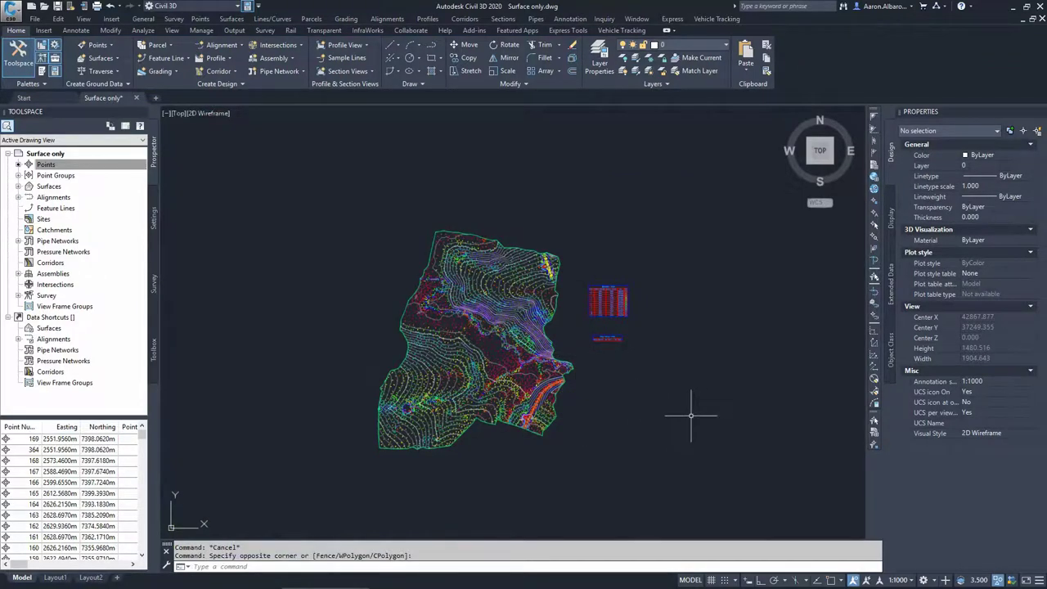
scroll(643, 357, up, 3)
scroll(625, 363, down, 3)
scroll(570, 339, up, 2)
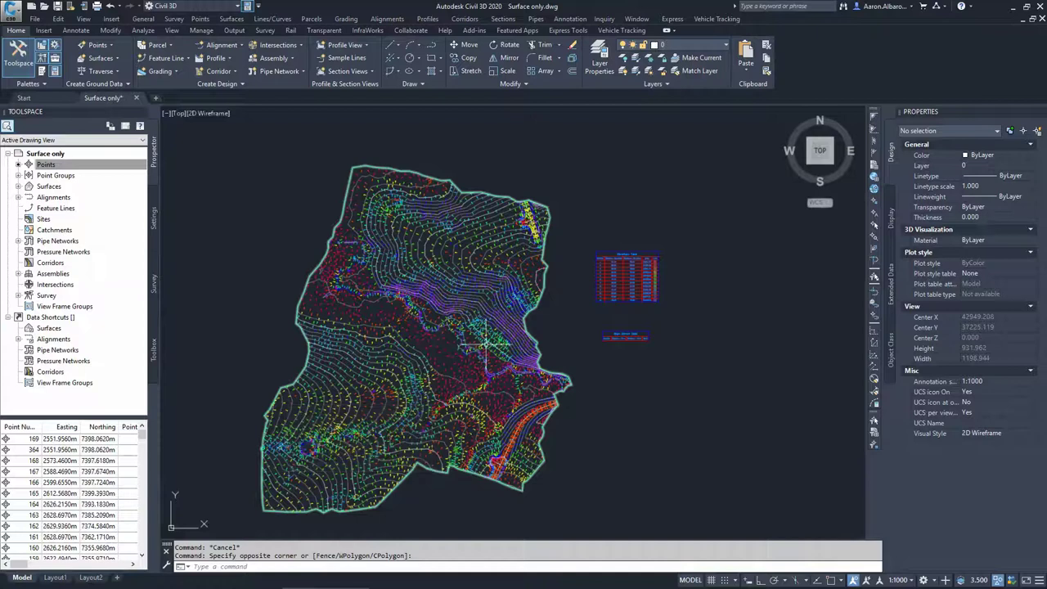
mouse_move(466, 315)
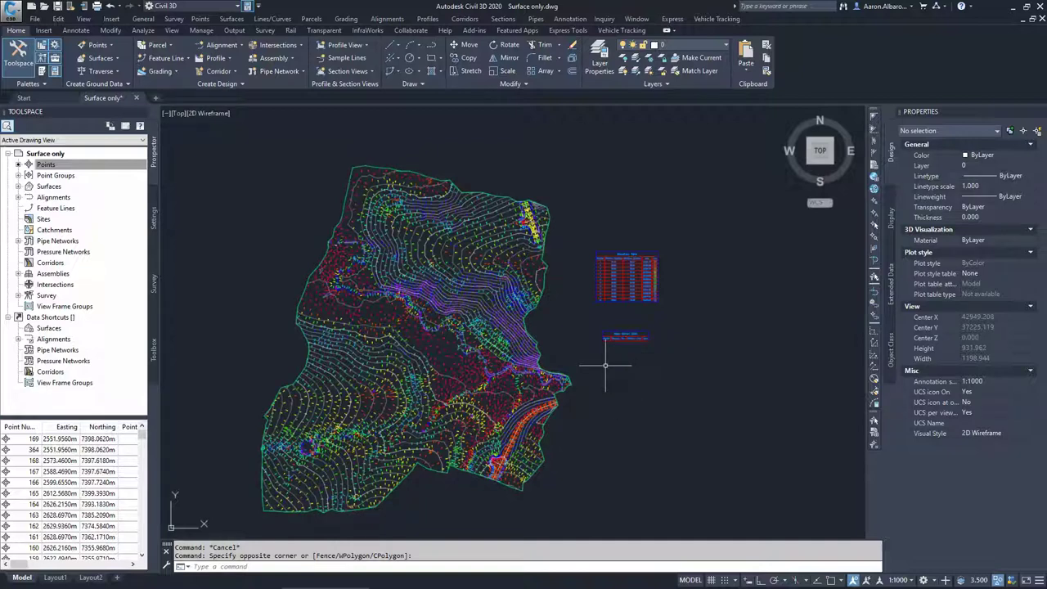
Run a 12-range Slope Arrows analysis in EG's Surface Properties and apply it.
click(481, 255)
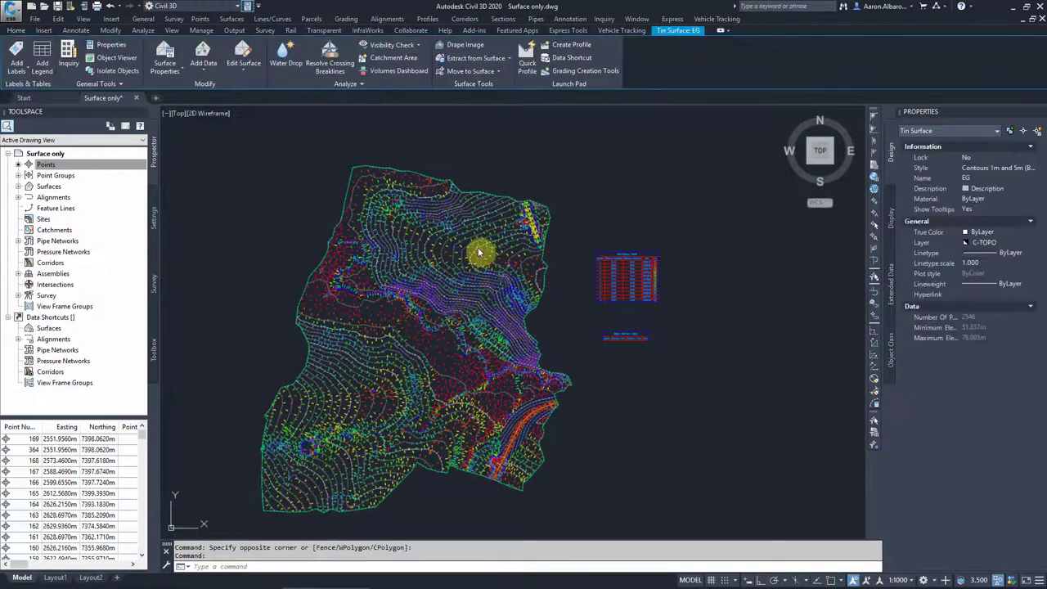
right_click(479, 253)
click(511, 370)
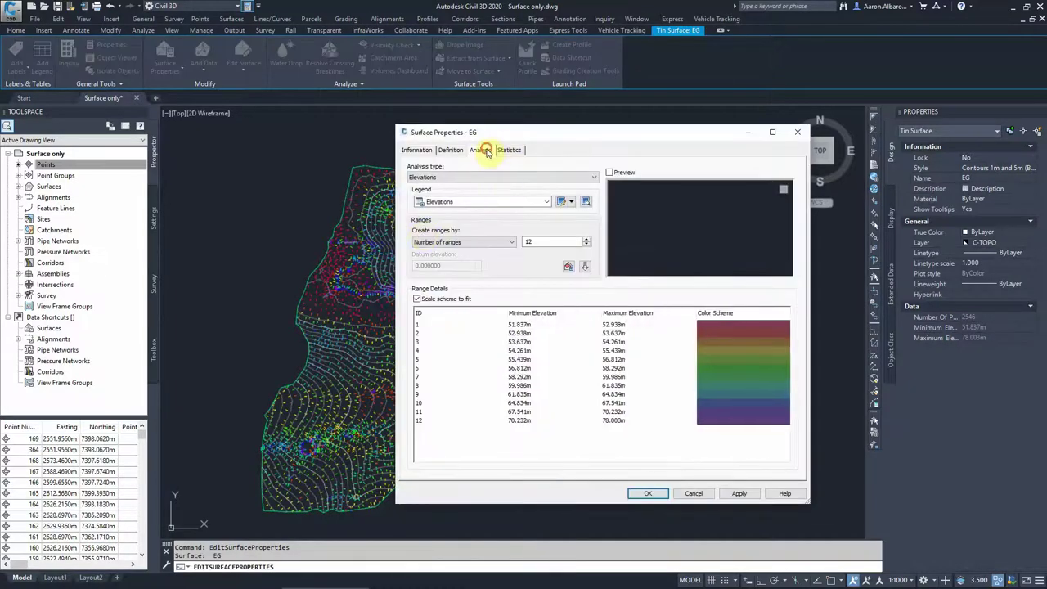
click(478, 178)
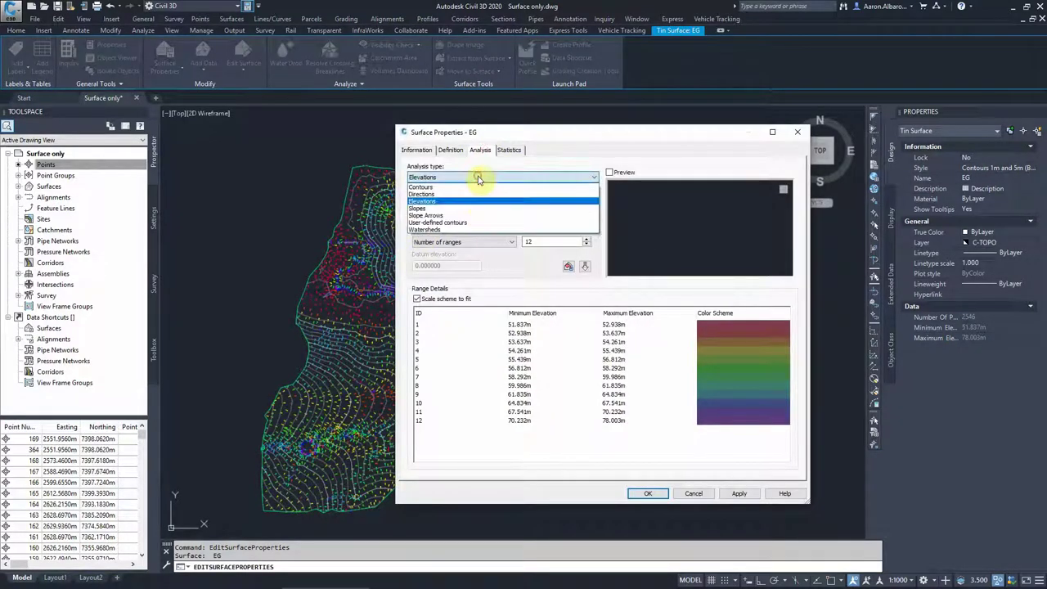
click(440, 216)
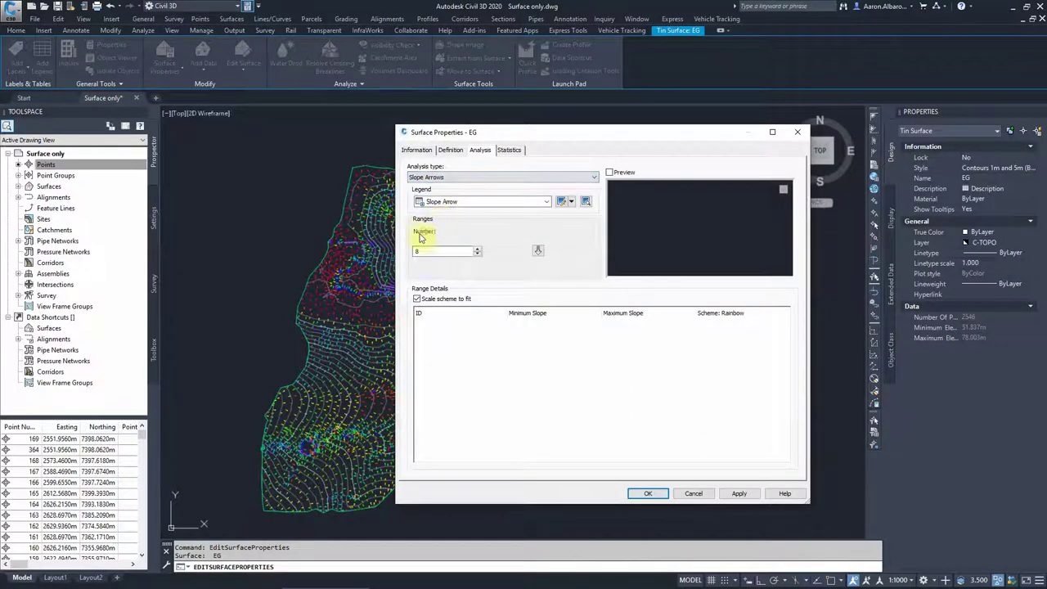
drag(446, 252, 401, 255)
click(538, 251)
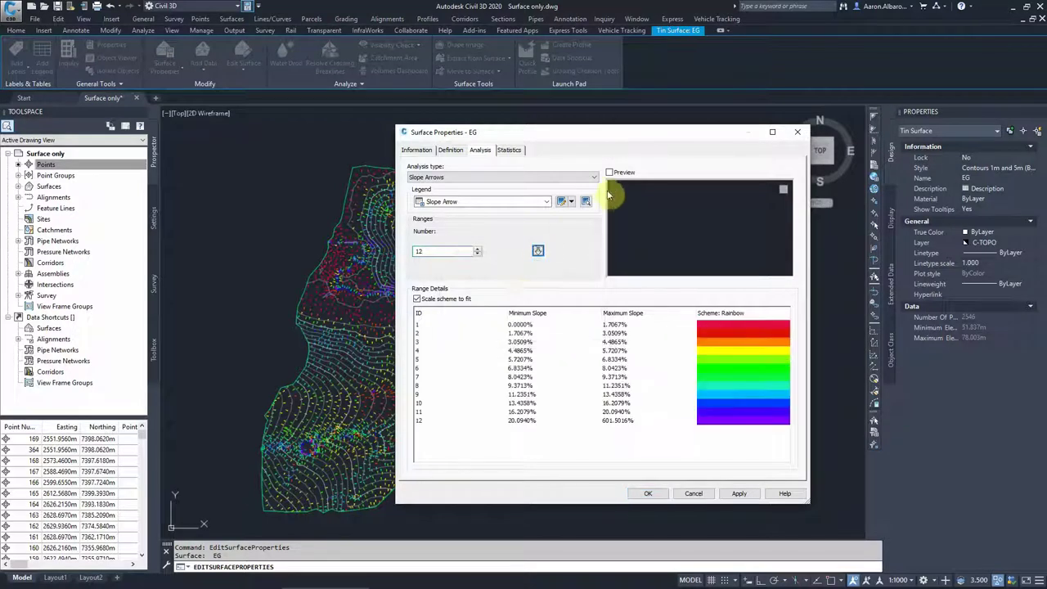
click(609, 173)
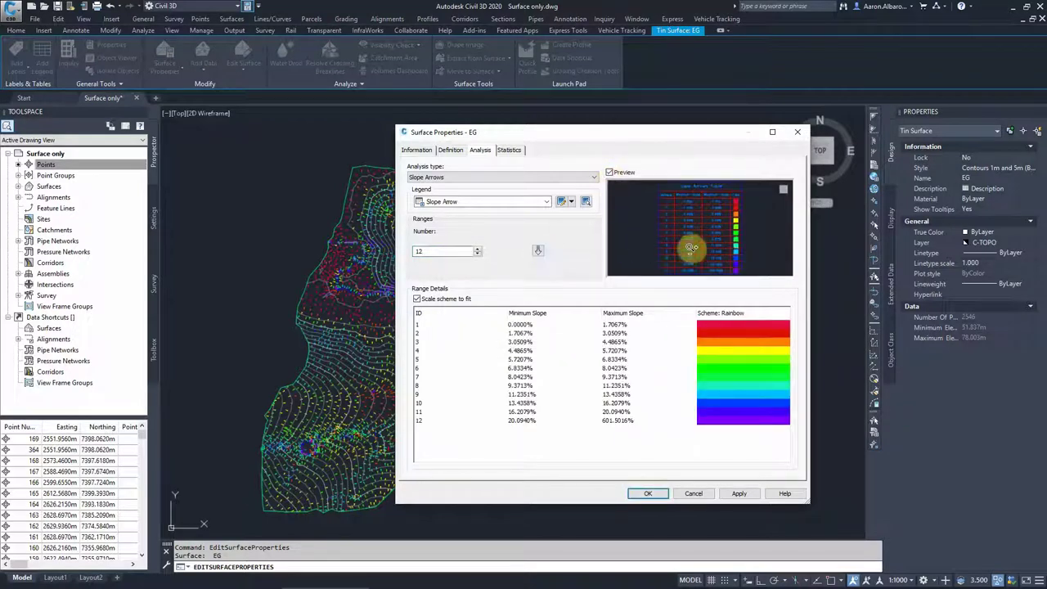
click(739, 493)
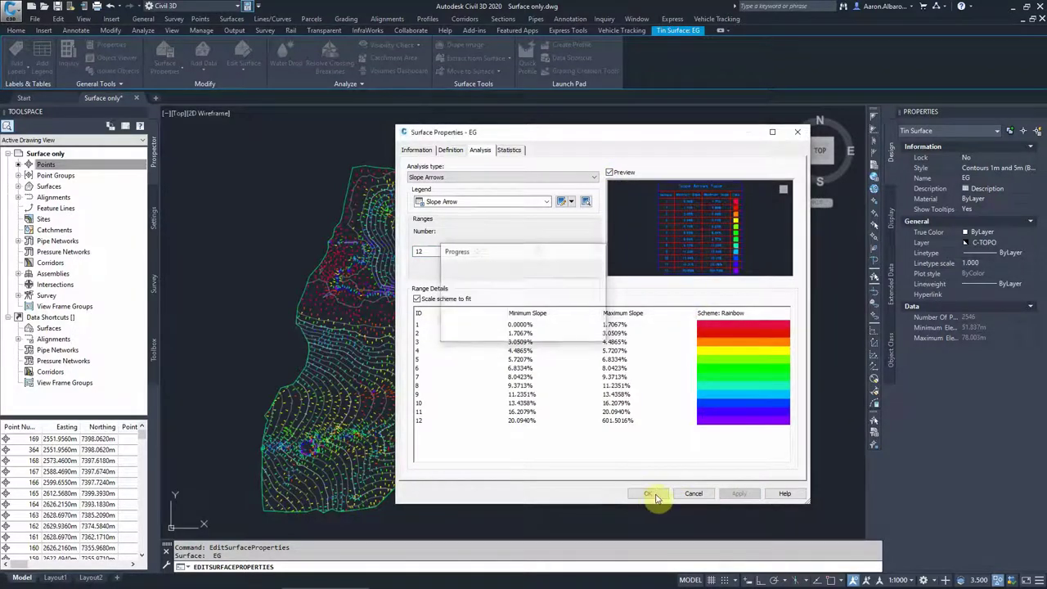
click(649, 494)
key(Escape)
scroll(646, 364, up, 3)
scroll(655, 325, up, 2)
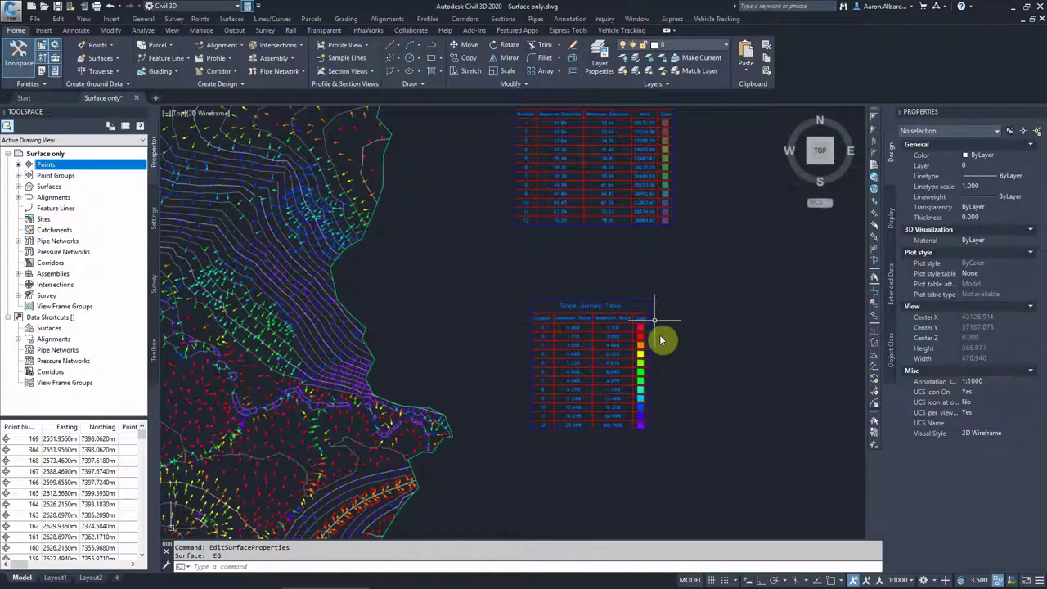
scroll(576, 291, down, 2)
scroll(518, 300, down, 2)
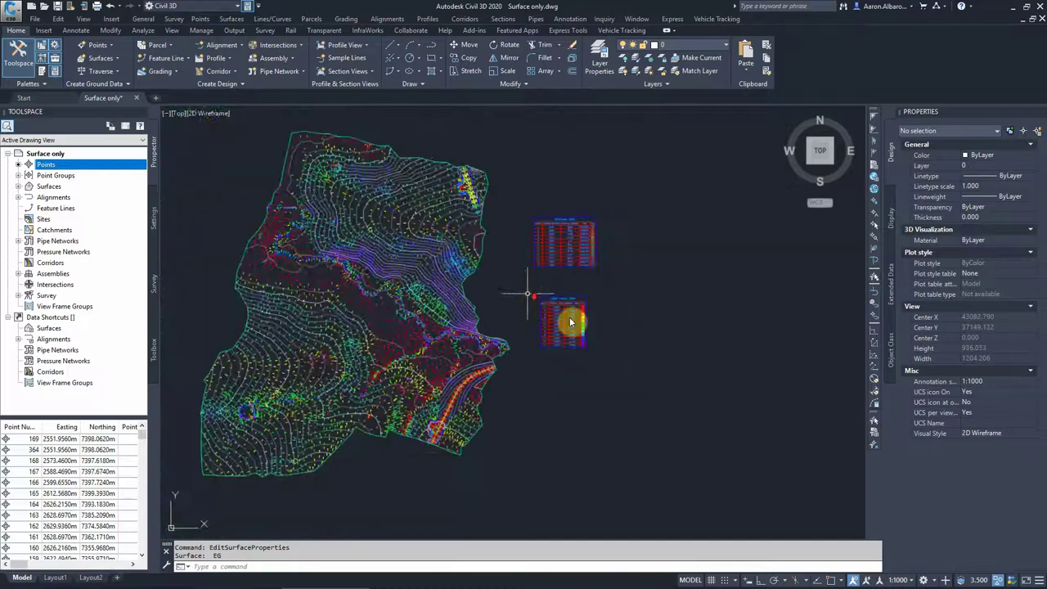
scroll(572, 320, up, 5)
click(596, 282)
scroll(666, 276, up, 2)
key(Escape)
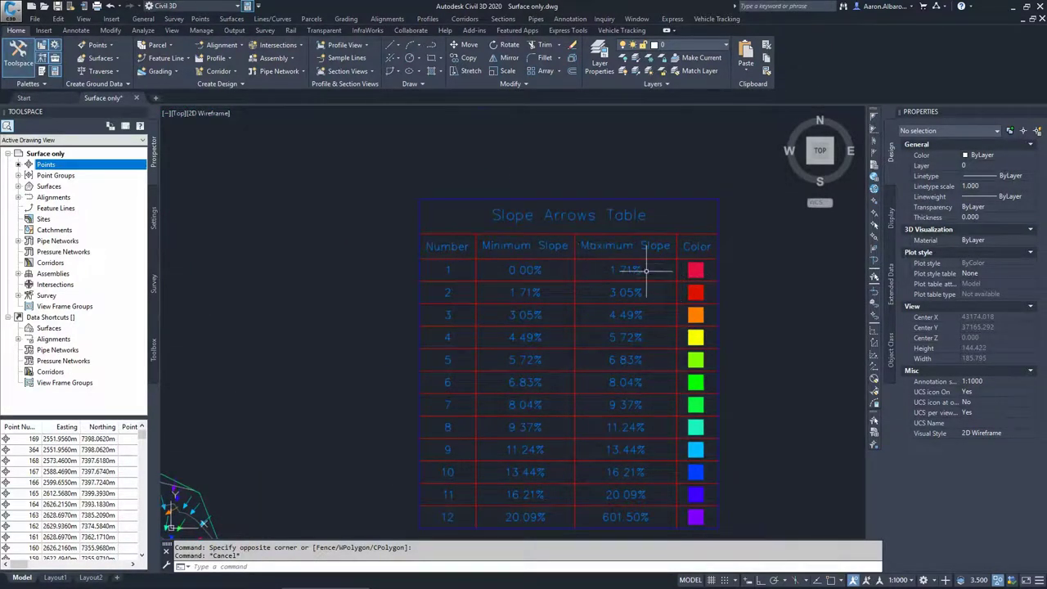
scroll(638, 272, down, 3)
scroll(556, 361, up, 3)
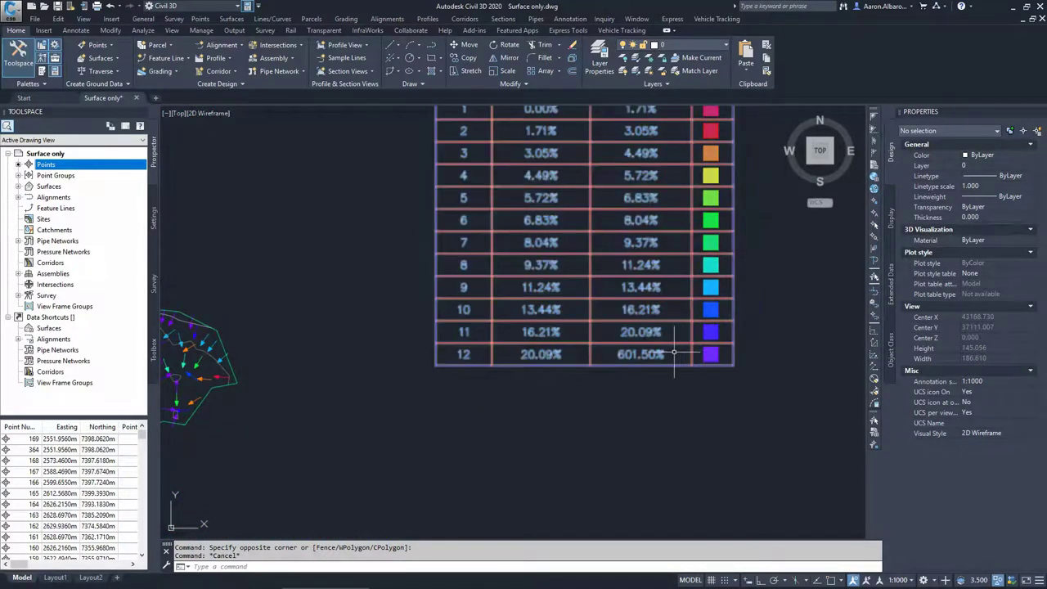
scroll(542, 355, down, 4)
scroll(477, 311, down, 3)
scroll(417, 235, up, 2)
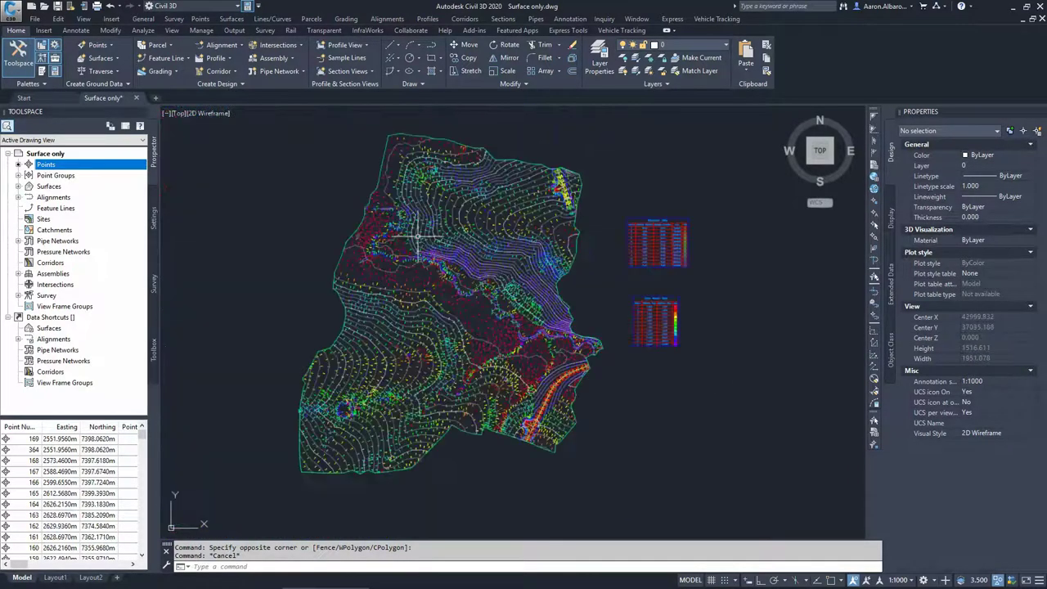
scroll(418, 236, up, 2)
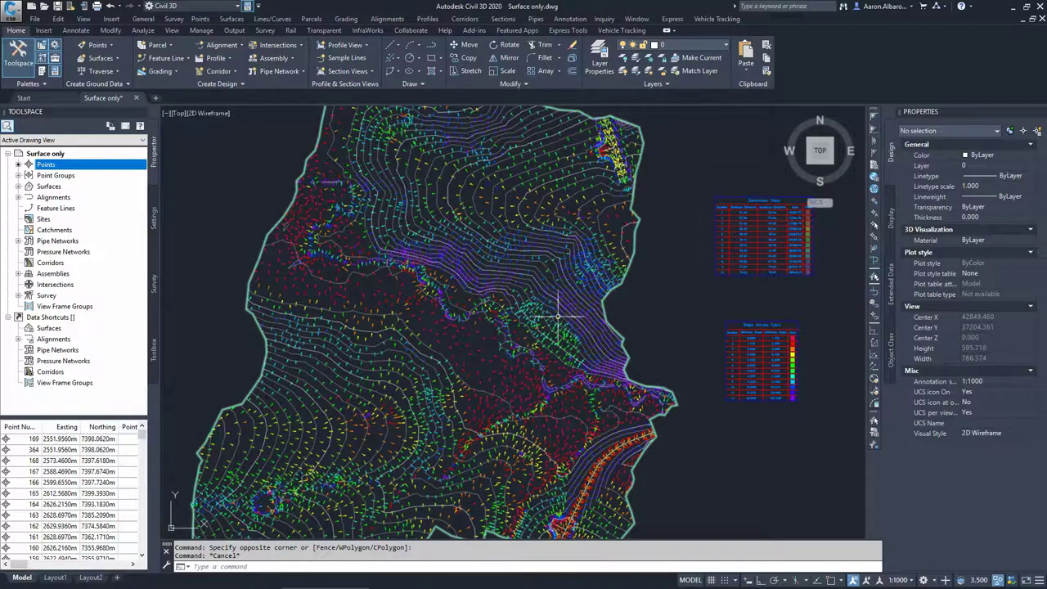
scroll(558, 315, down, 3)
scroll(491, 376, up, 3)
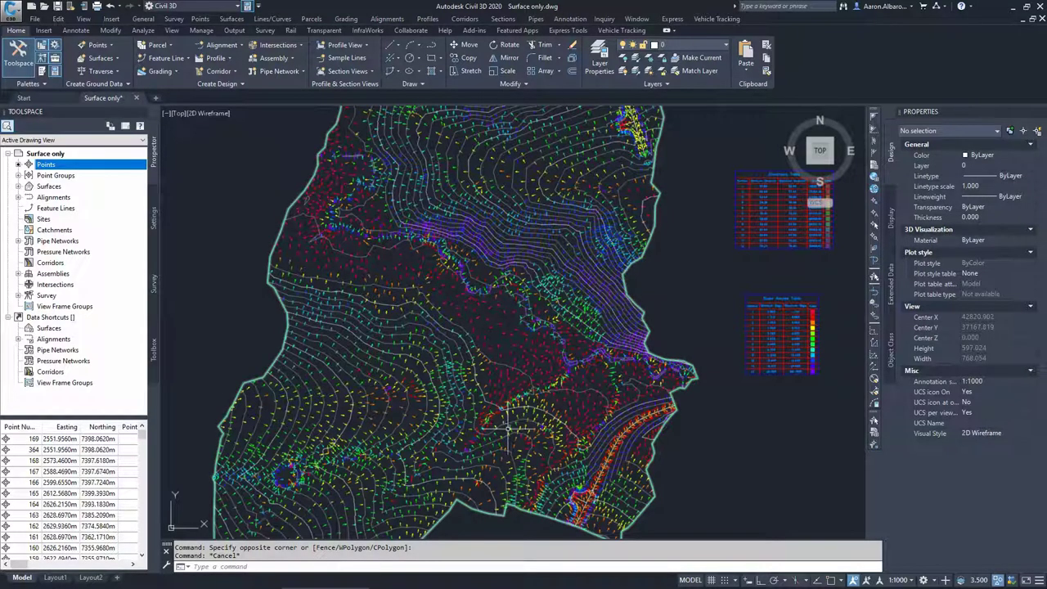
scroll(546, 402, down, 3)
scroll(564, 414, up, 3)
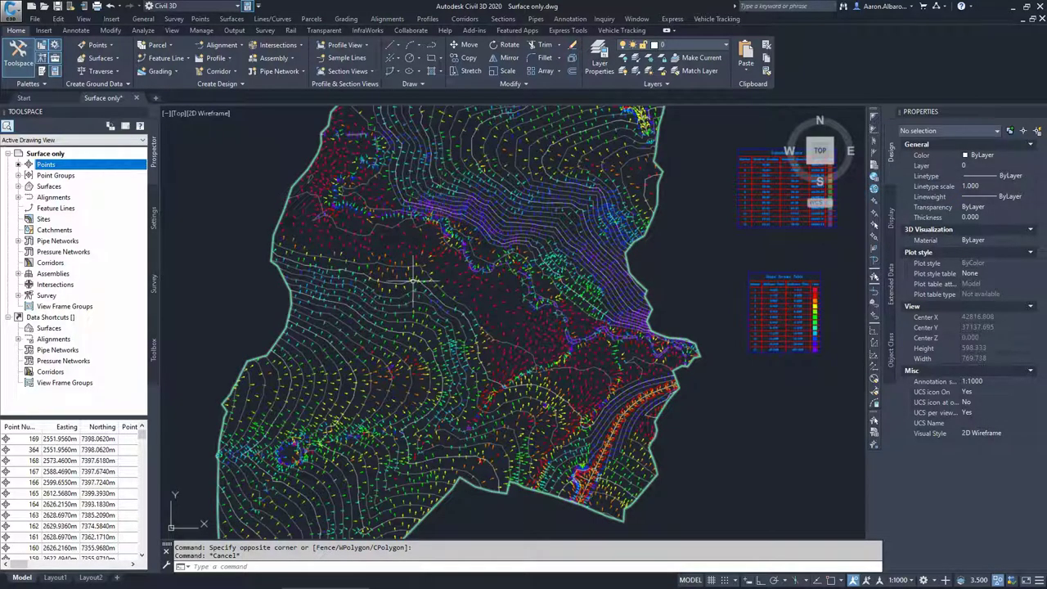
scroll(453, 217, down, 3)
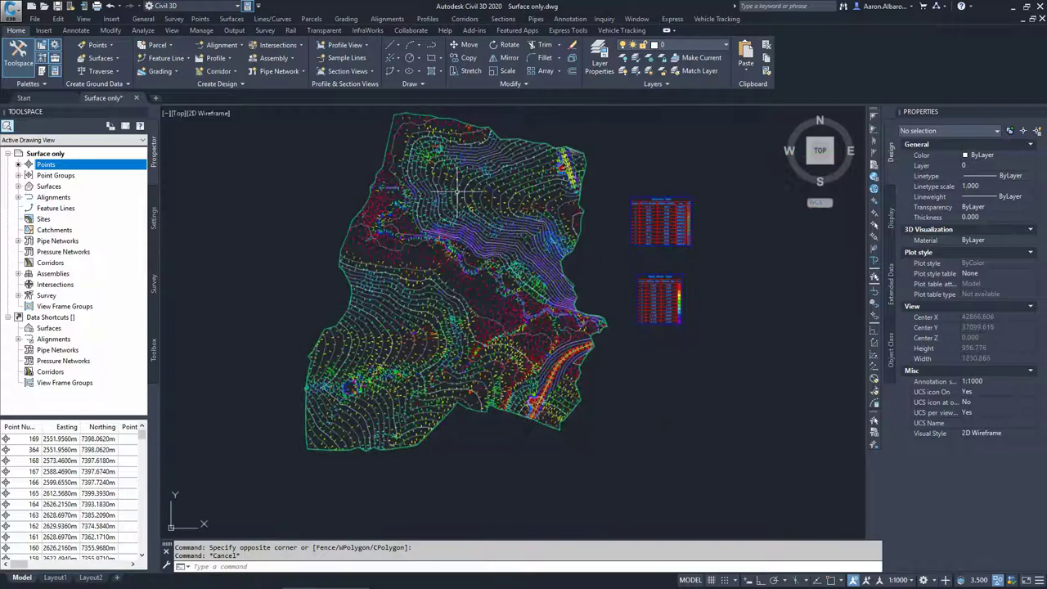
scroll(553, 167, up, 3)
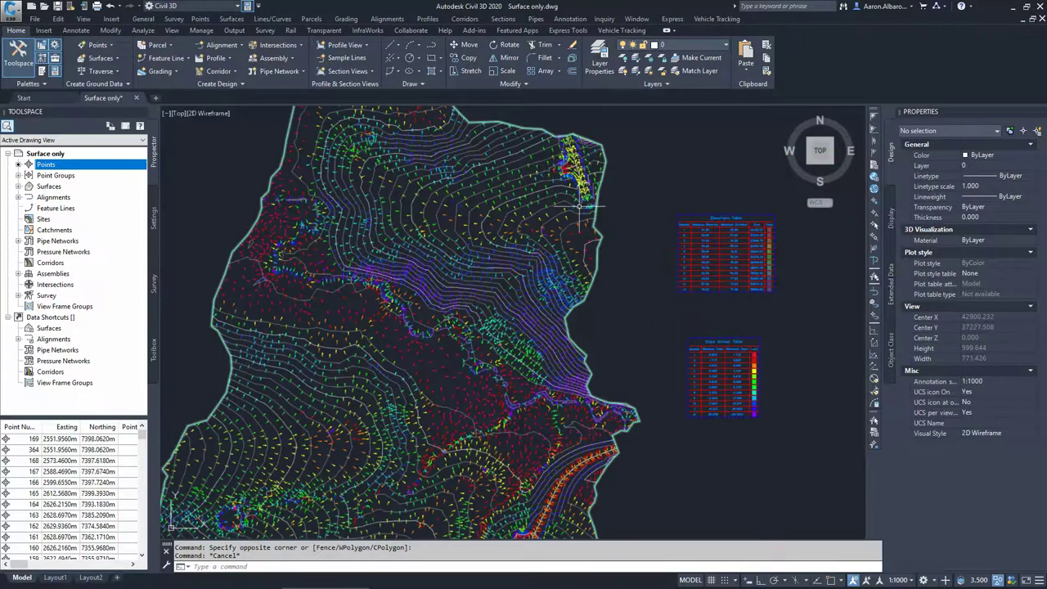
scroll(580, 207, up, 4)
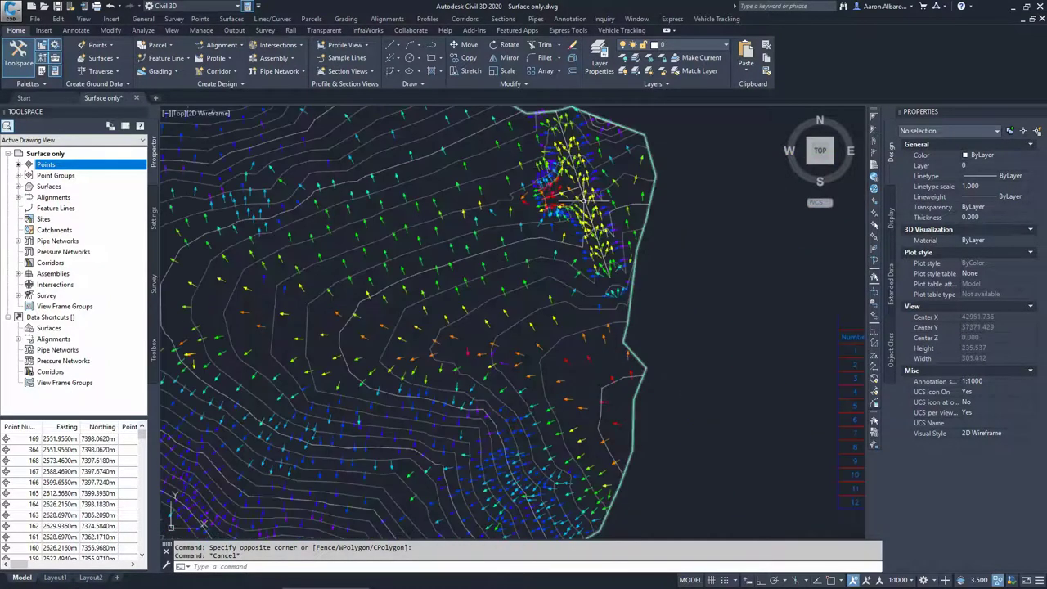
scroll(577, 245, down, 5)
scroll(537, 491, up, 3)
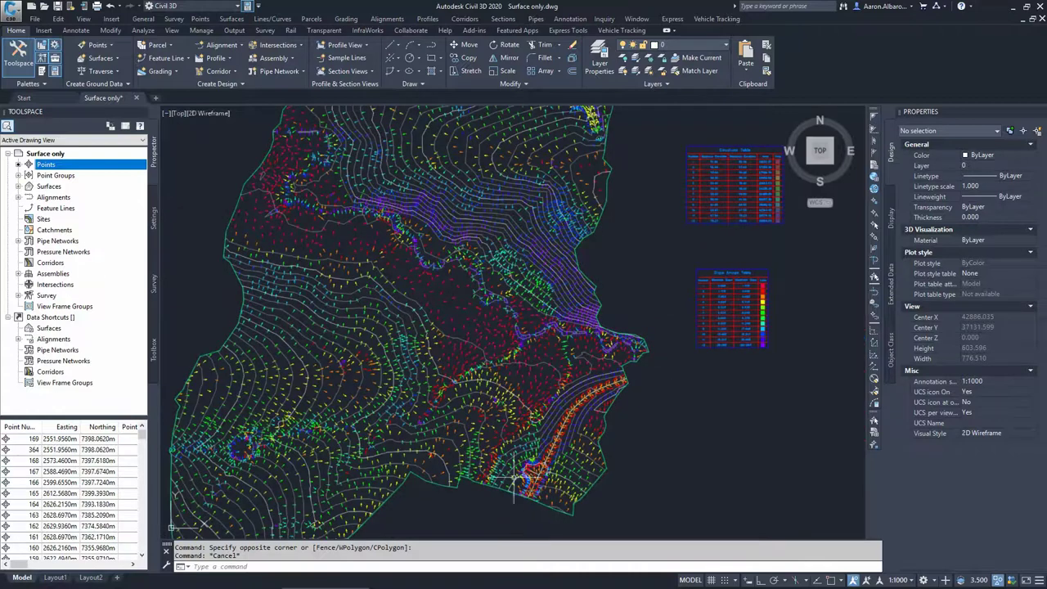
scroll(512, 439, down, 4)
scroll(523, 422, up, 2)
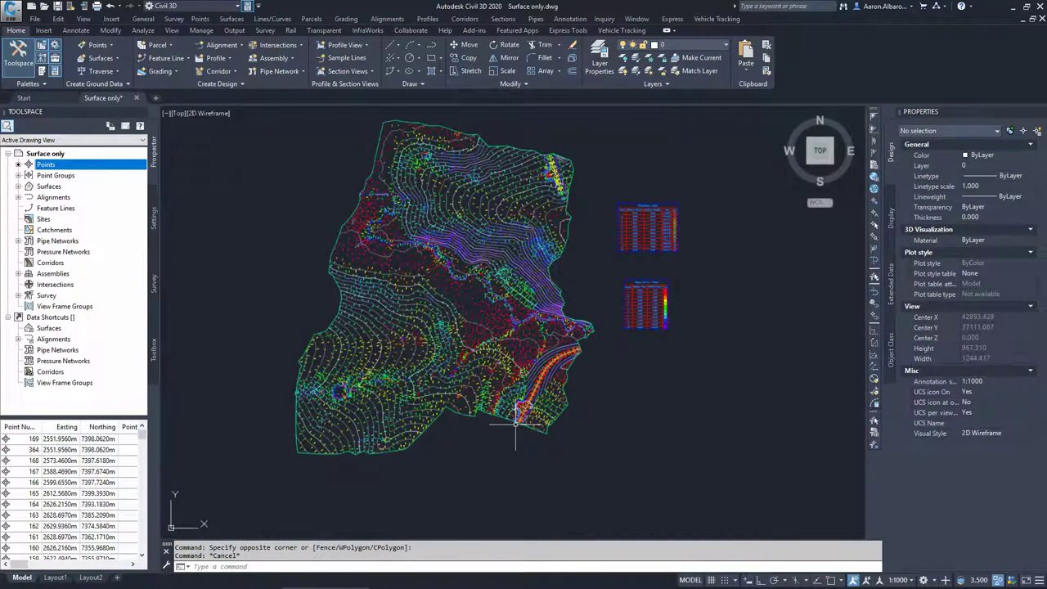
mouse_move(516, 423)
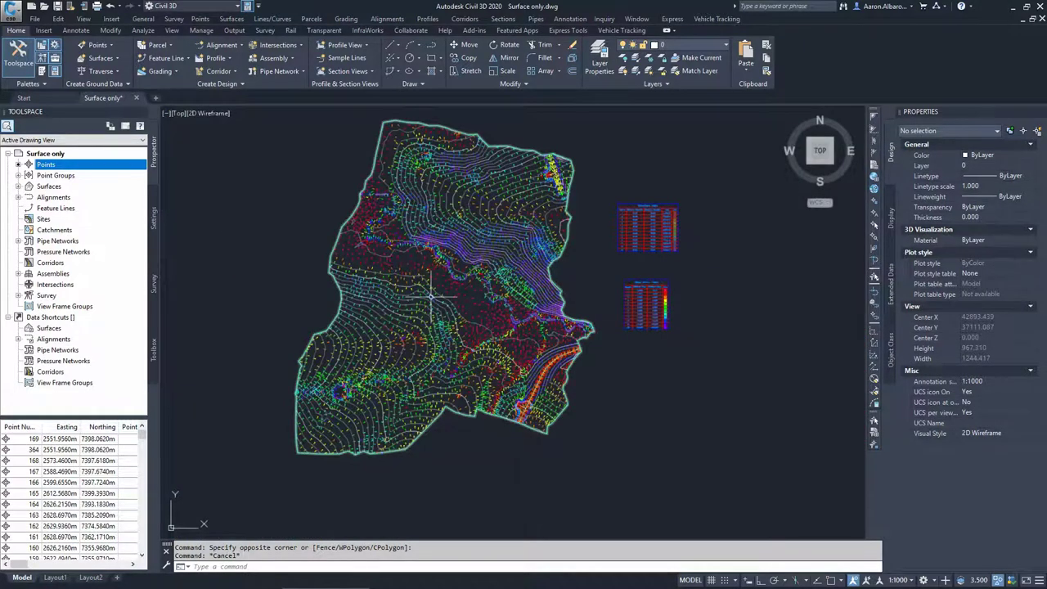
Turn off Slope Arrows visibility in the EG surface style's Display settings.
click(481, 306)
click(498, 327)
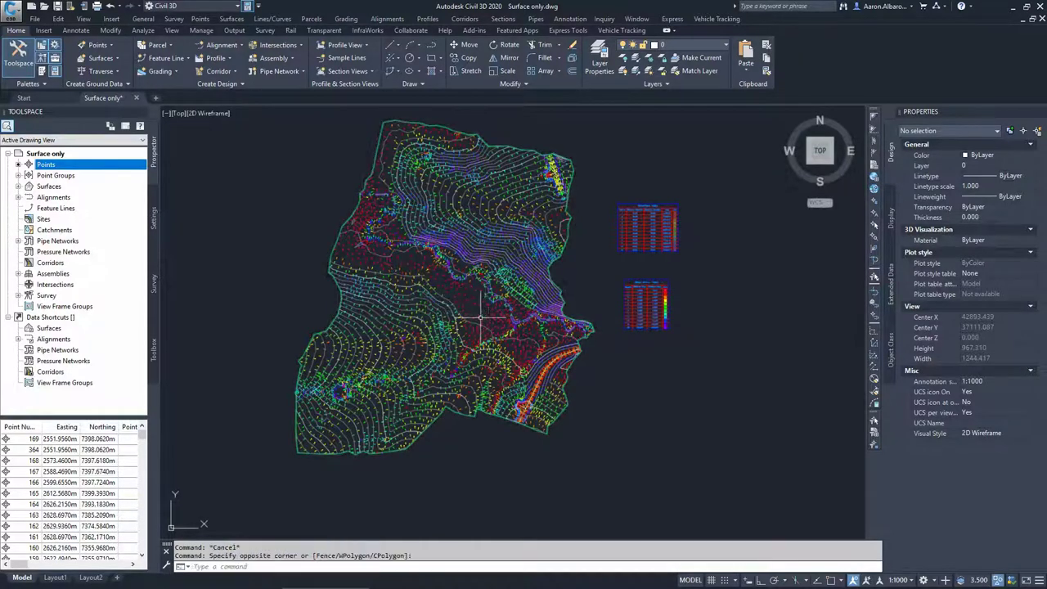
click(303, 427)
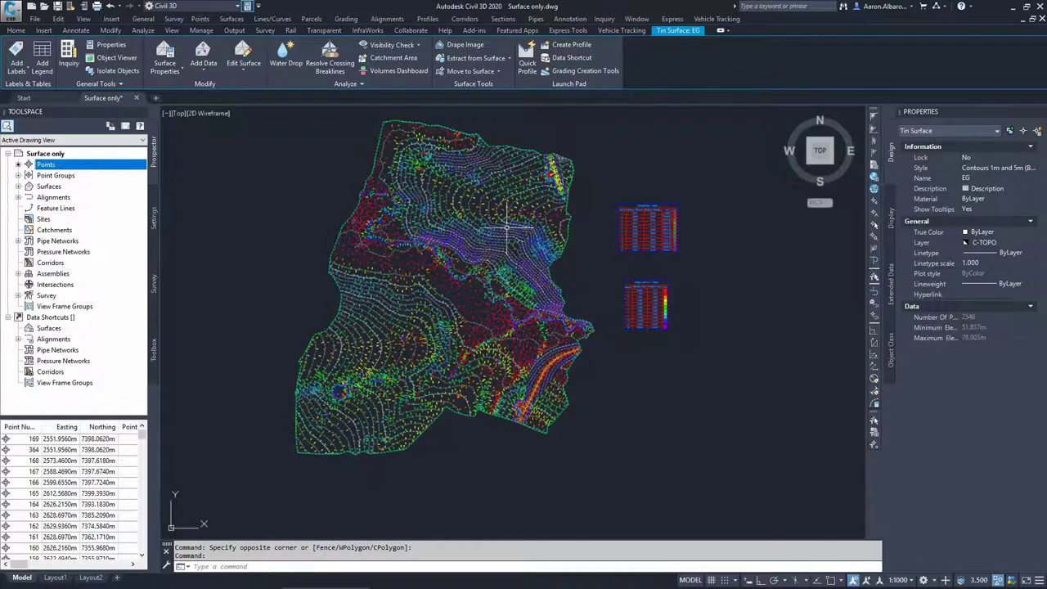
right_click(511, 209)
click(560, 347)
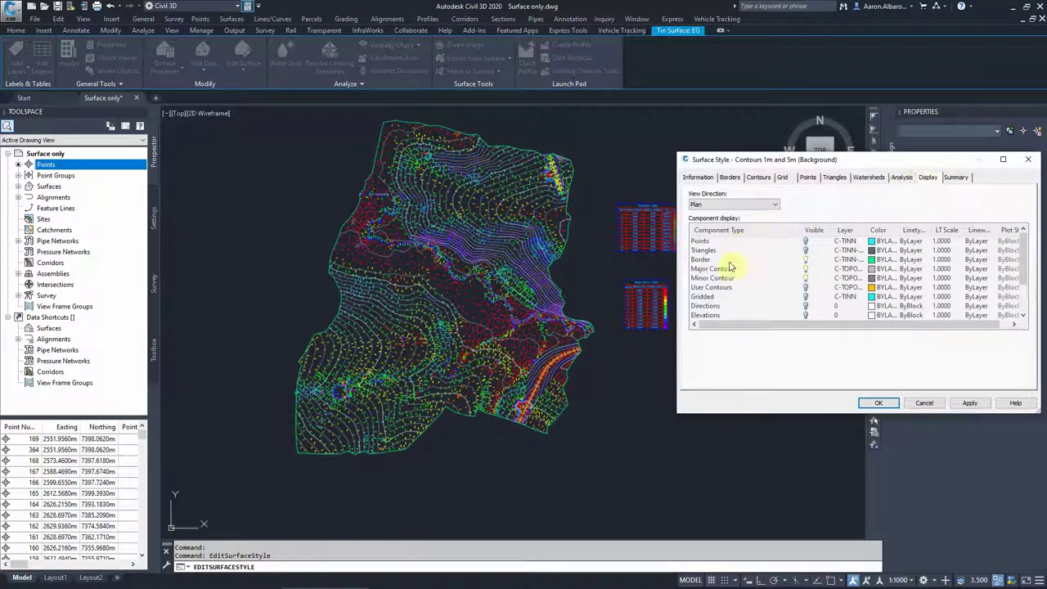
scroll(730, 268, down, 2)
click(806, 297)
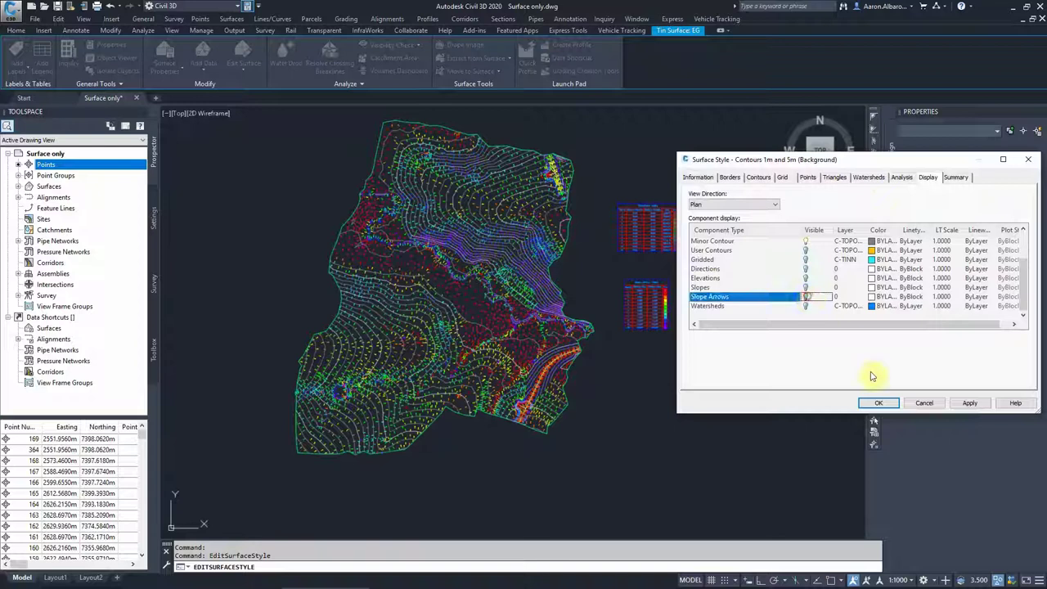
click(969, 404)
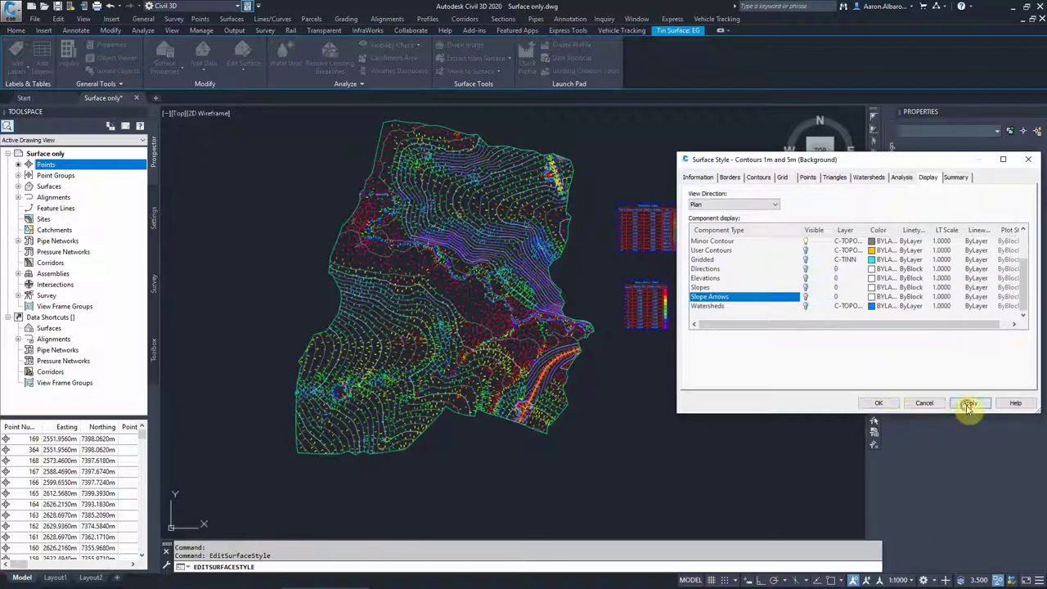
click(878, 403)
key(Escape)
key(Escape)
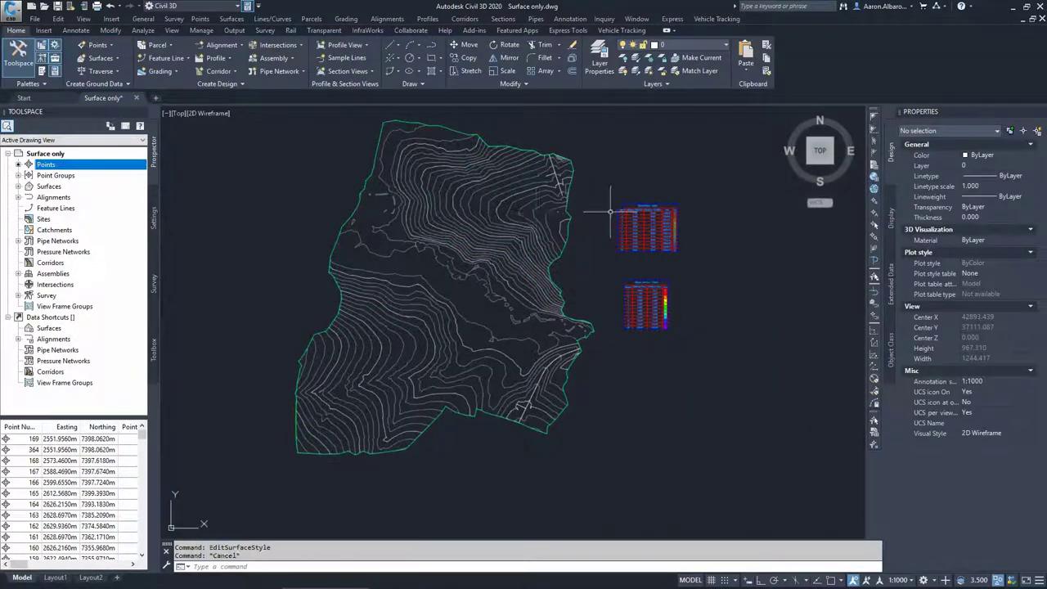
Window-select the Elevations and Slope Arrows legend tables and delete them.
click(703, 189)
click(614, 355)
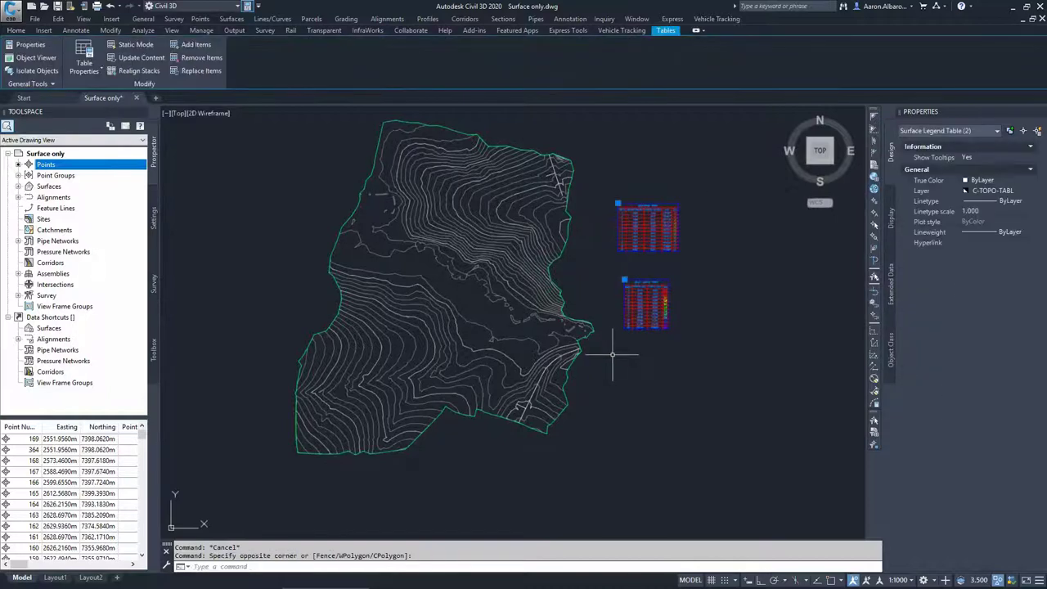
key(Delete)
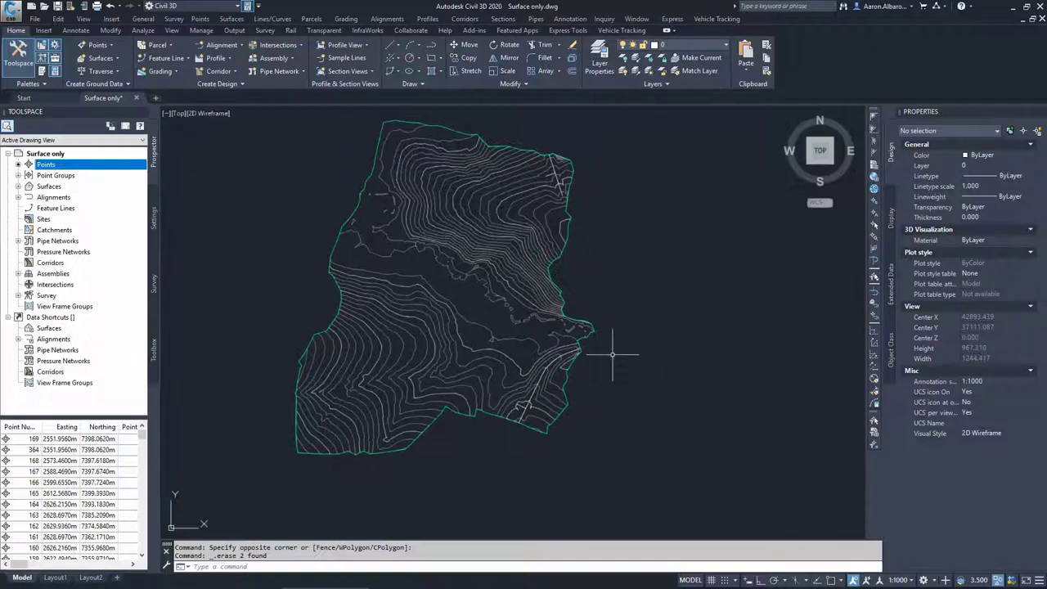
Run UNISOLATEOBJECTS to restore the 2776 hidden COGO points, dismissing the stray Units dialog.
text(UN)
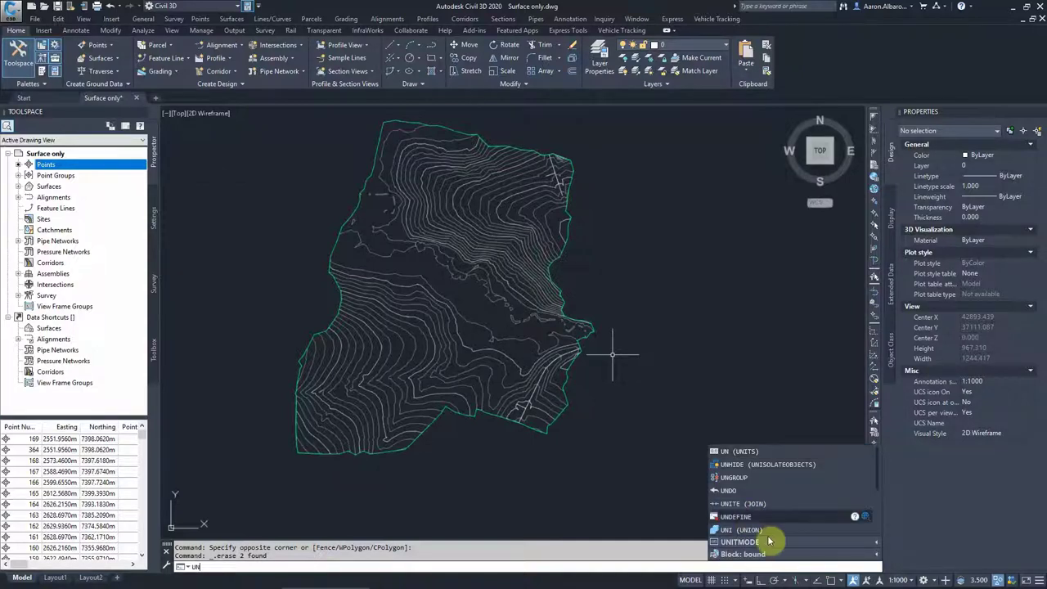
click(725, 472)
key(Return)
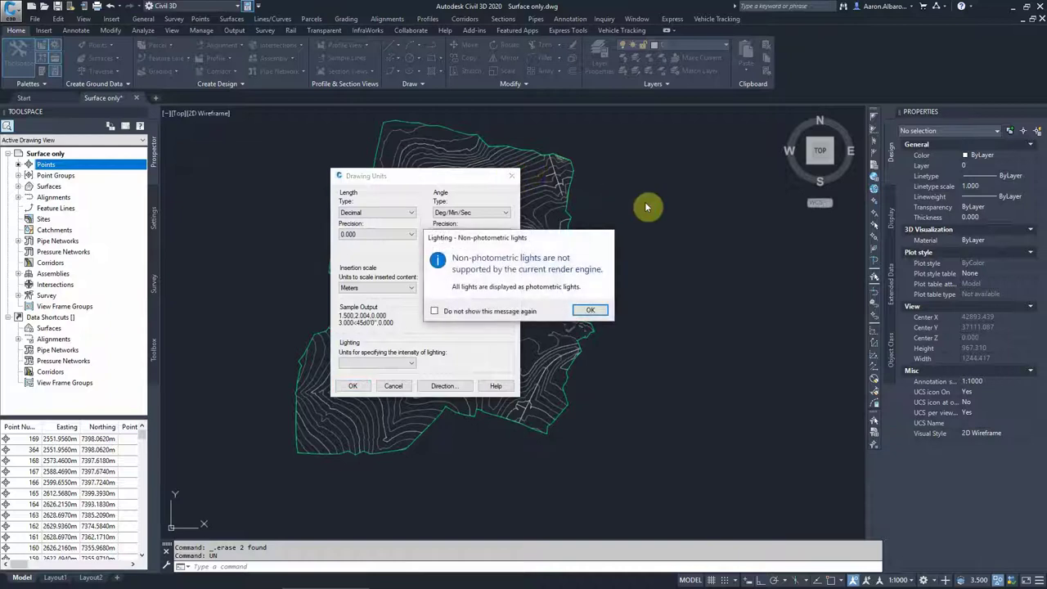
click(592, 309)
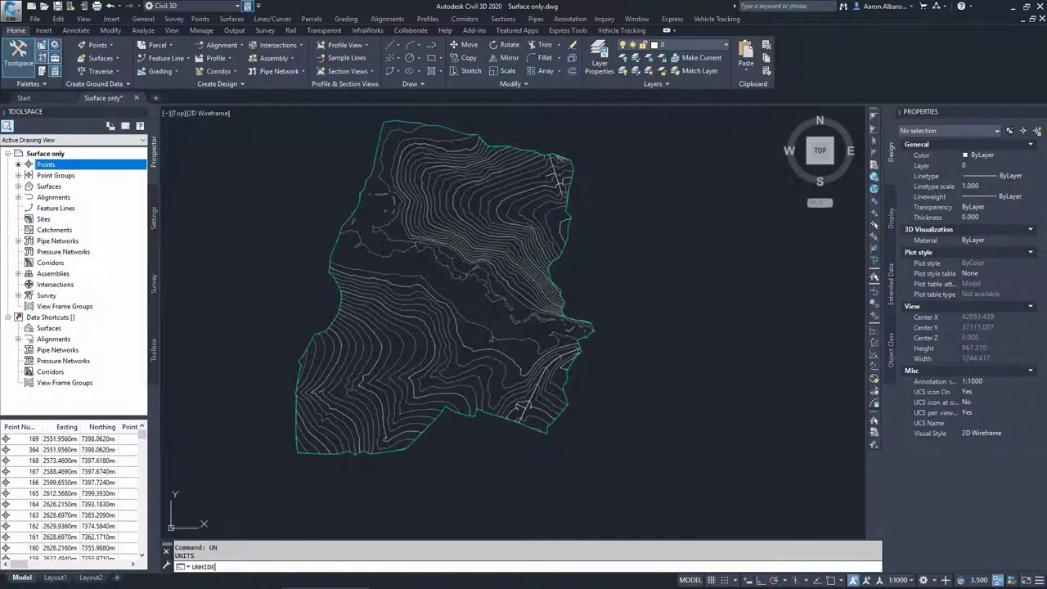
key(Return)
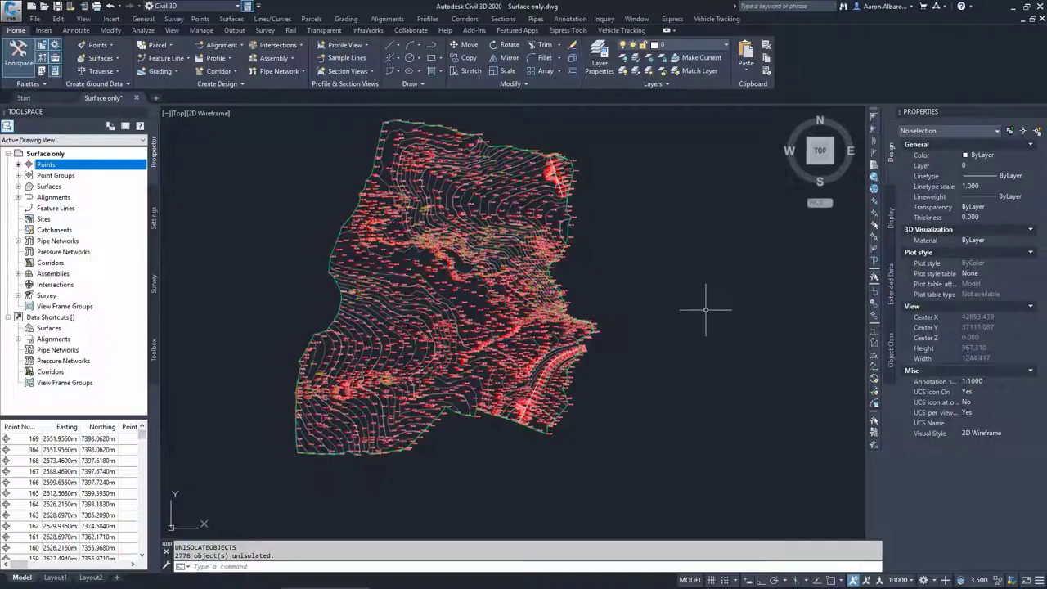